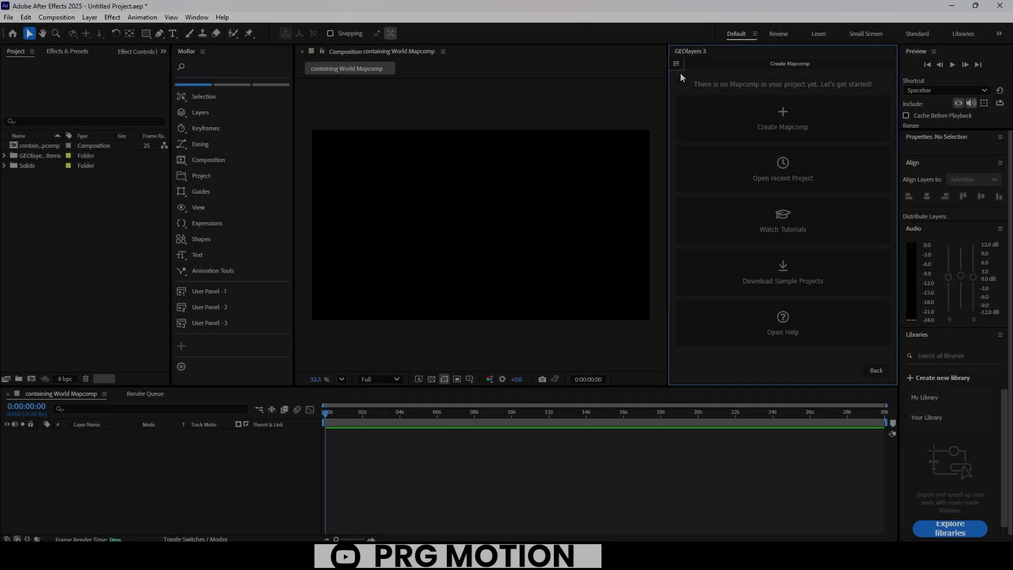
# - Create the 1920×1080, 25 fps, 30-second Iran Mapcomp with ESRI World Imagery satellite tiles
pyautogui.click(747, 125)
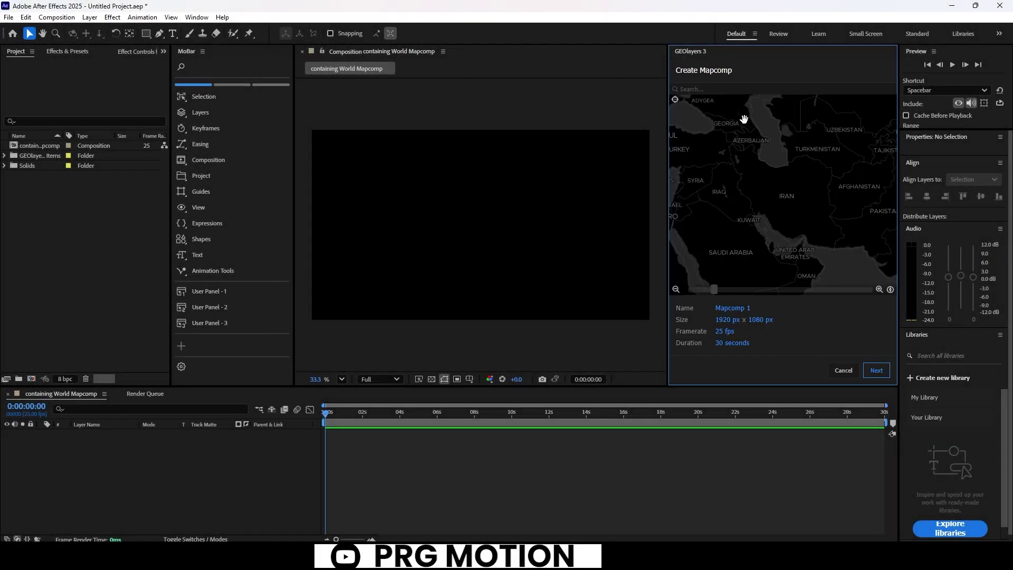
pyautogui.click(876, 370)
pyautogui.click(749, 291)
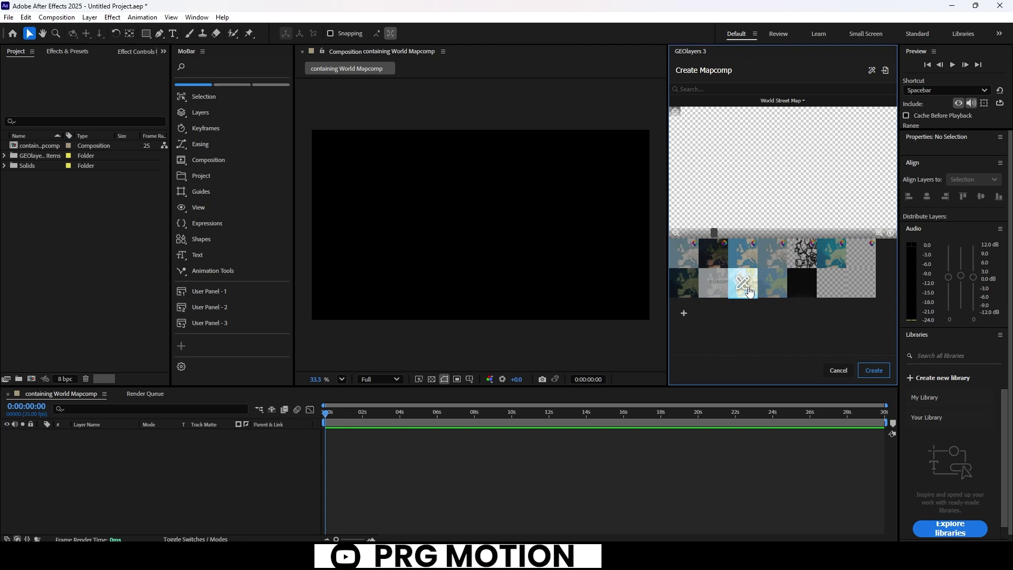
pyautogui.click(744, 286)
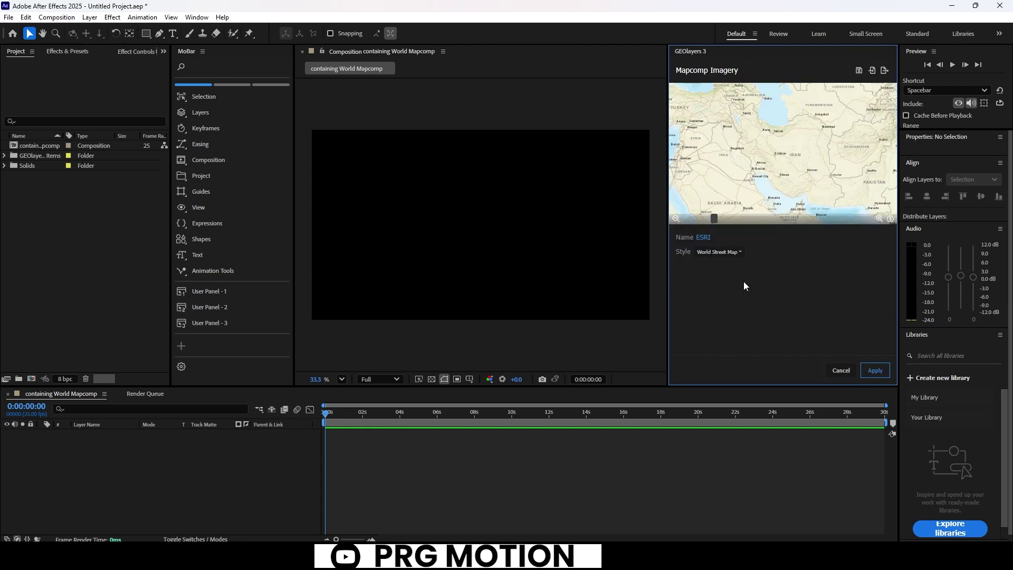
pyautogui.click(731, 252)
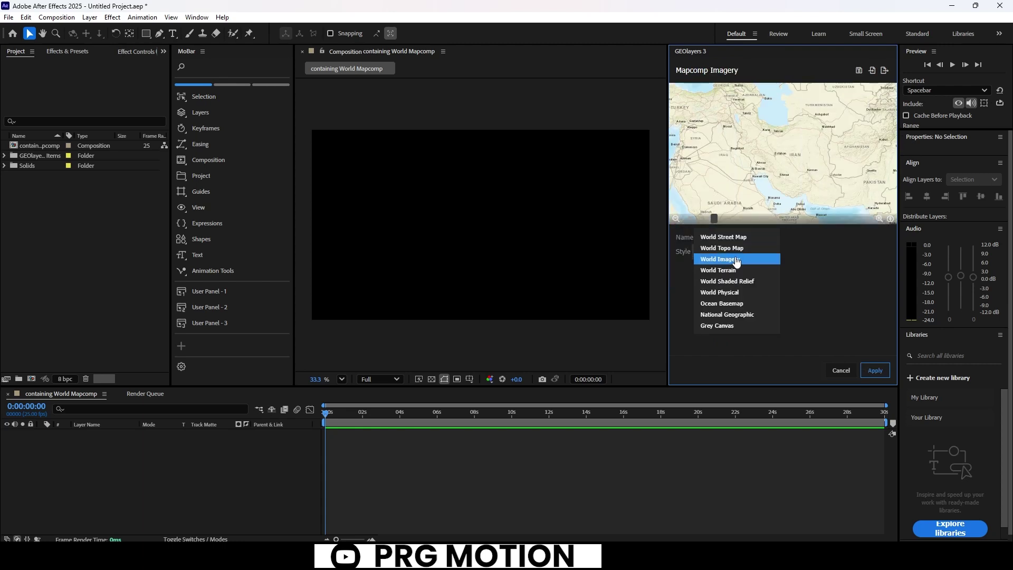
pyautogui.click(734, 260)
pyautogui.click(875, 371)
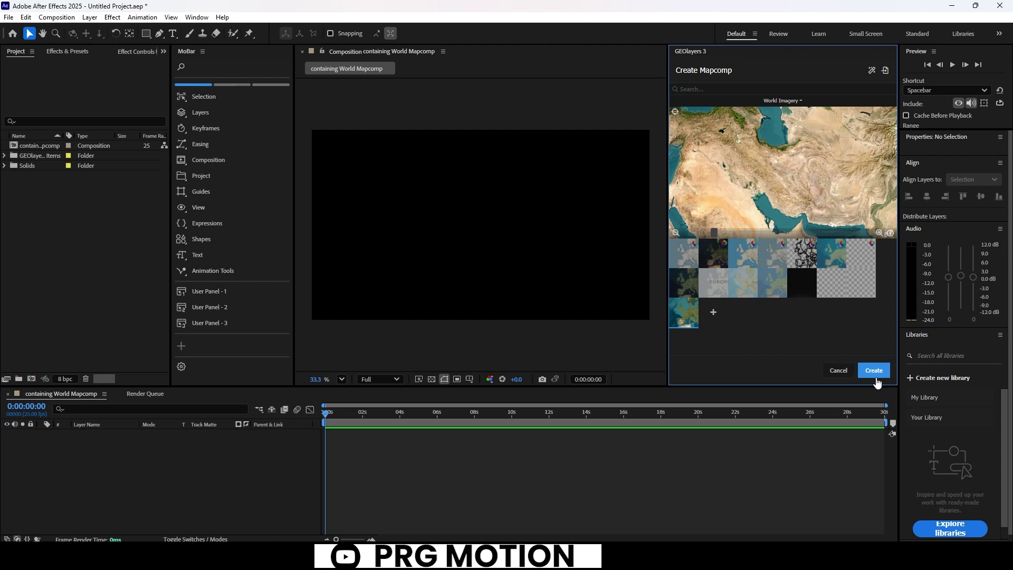
pyautogui.click(874, 371)
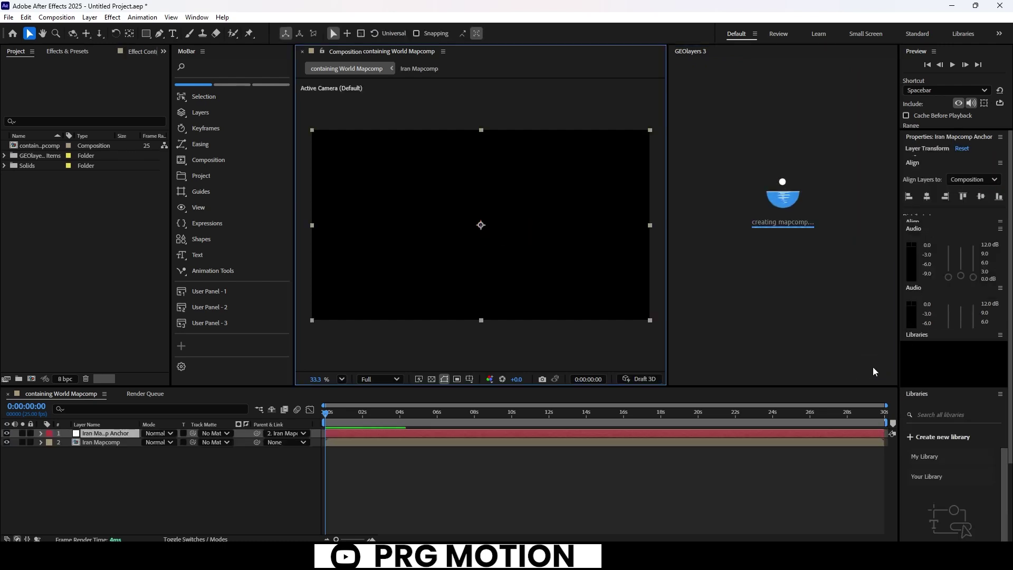
# - Search GEOlayers for 'iran' and add the Iran Sovereign Country result to favorite features
pyautogui.click(871, 149)
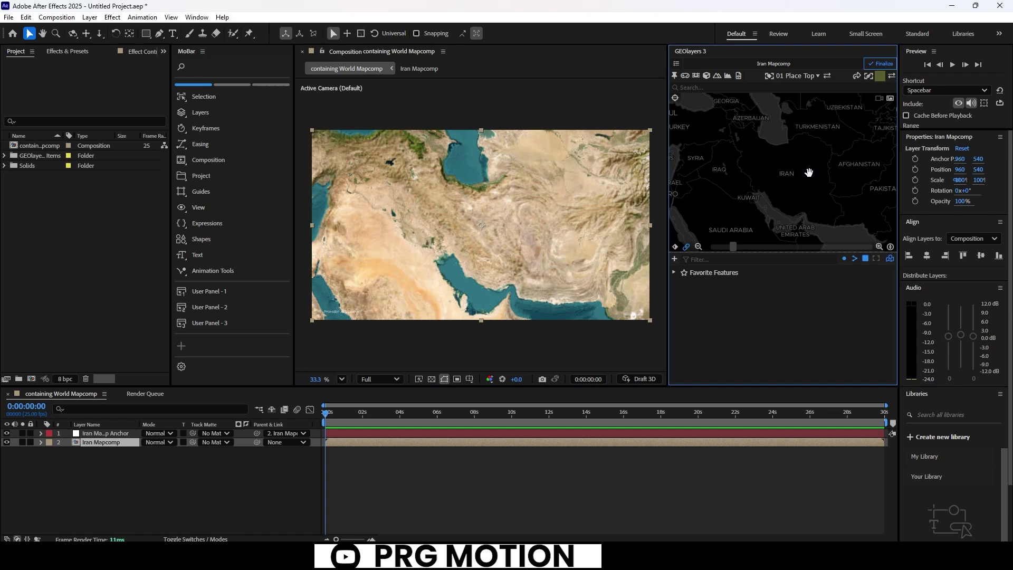
pyautogui.click(707, 86)
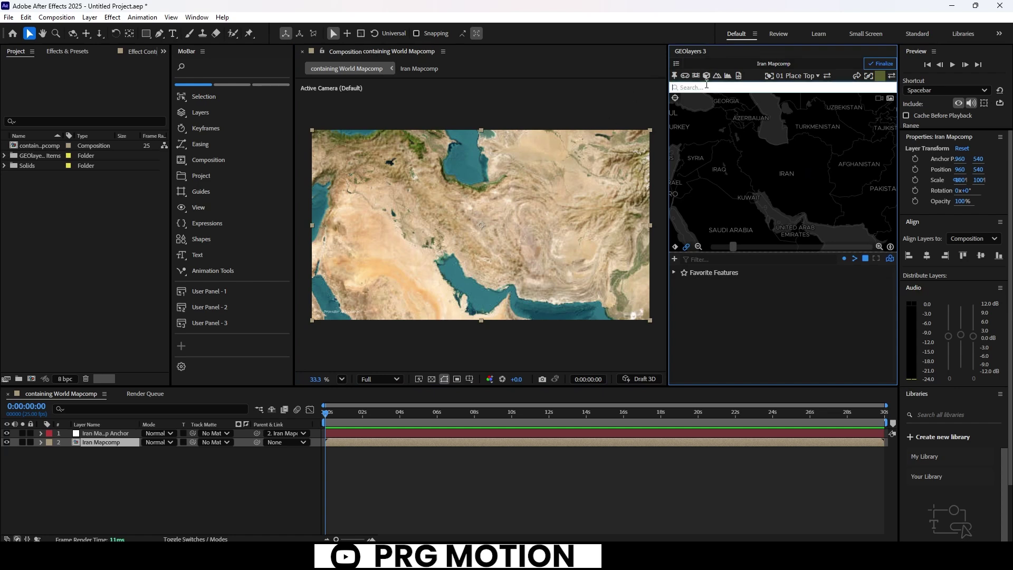
pyautogui.write('iran')
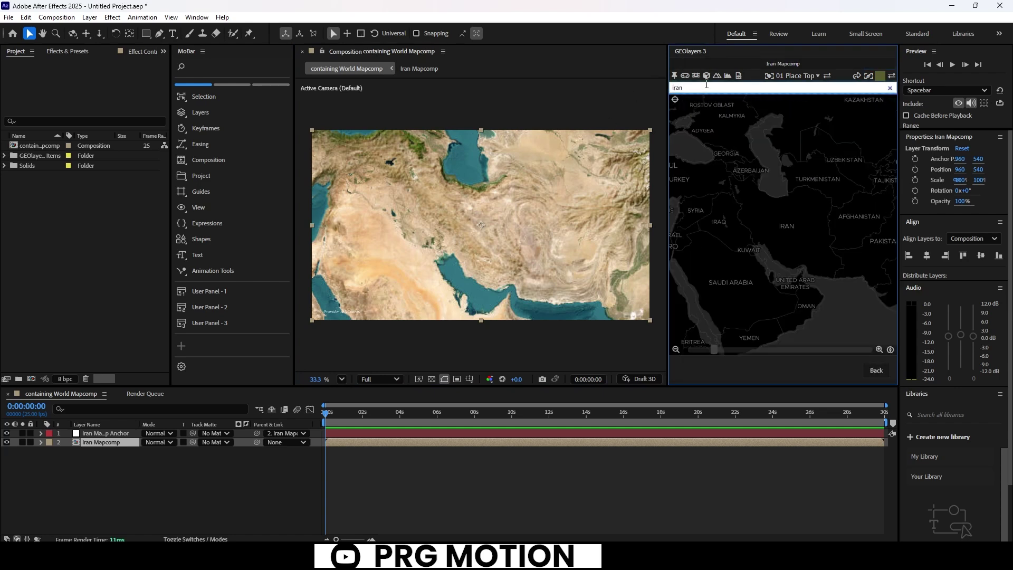
pyautogui.press('Return')
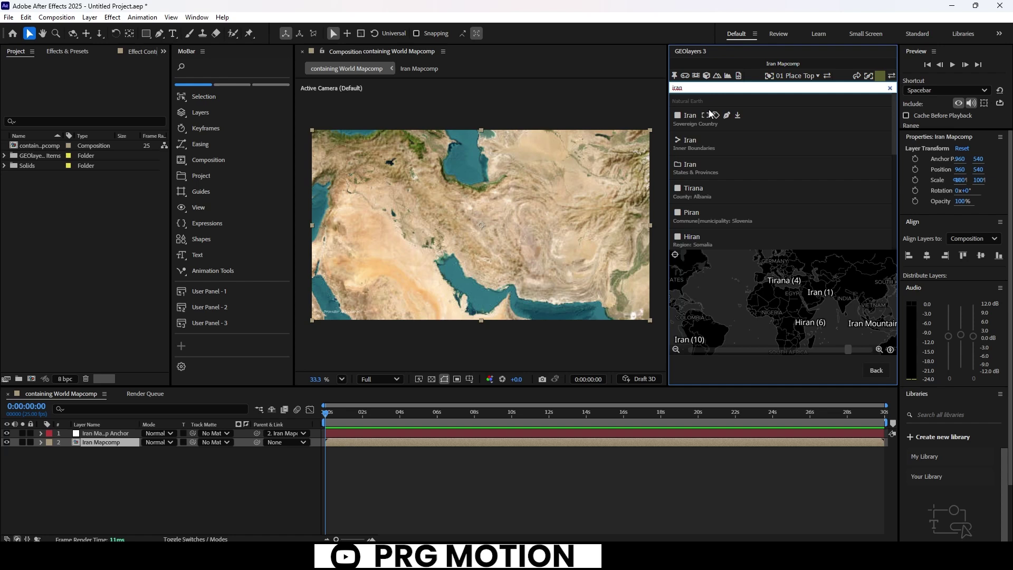
pyautogui.click(738, 116)
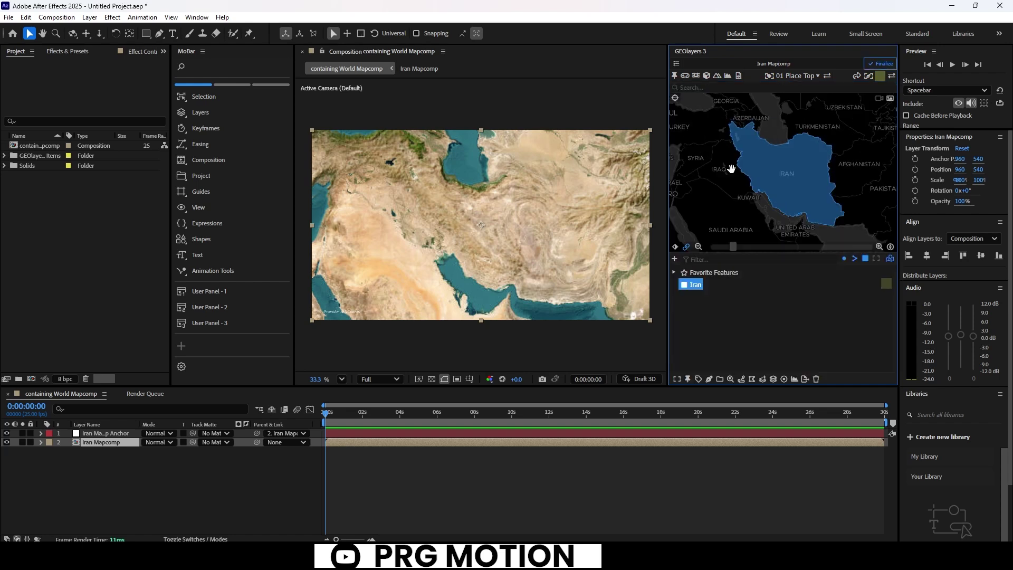
# - Draw Iran as a filled shape layer over the satellite map
pyautogui.click(709, 379)
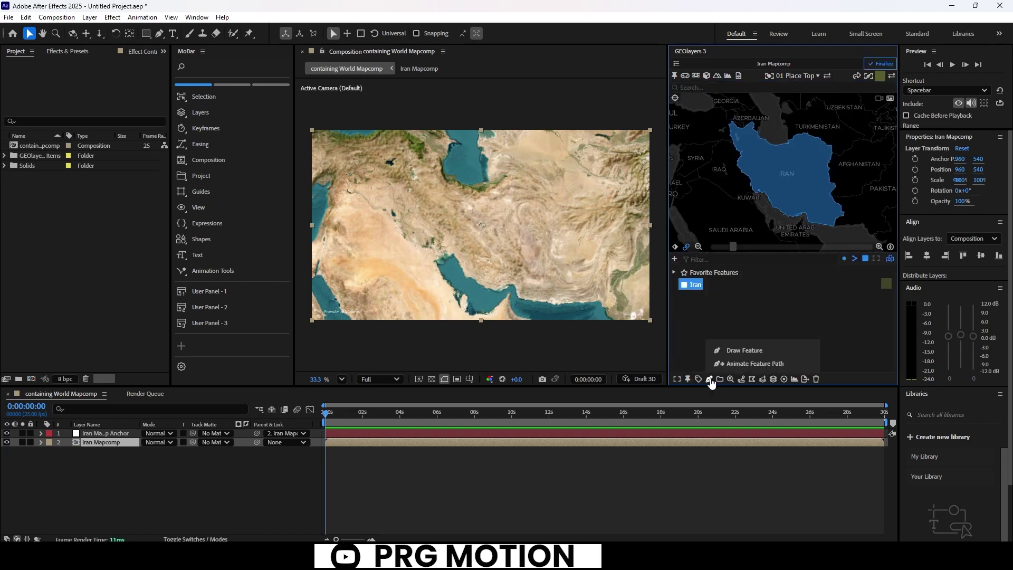
pyautogui.click(729, 352)
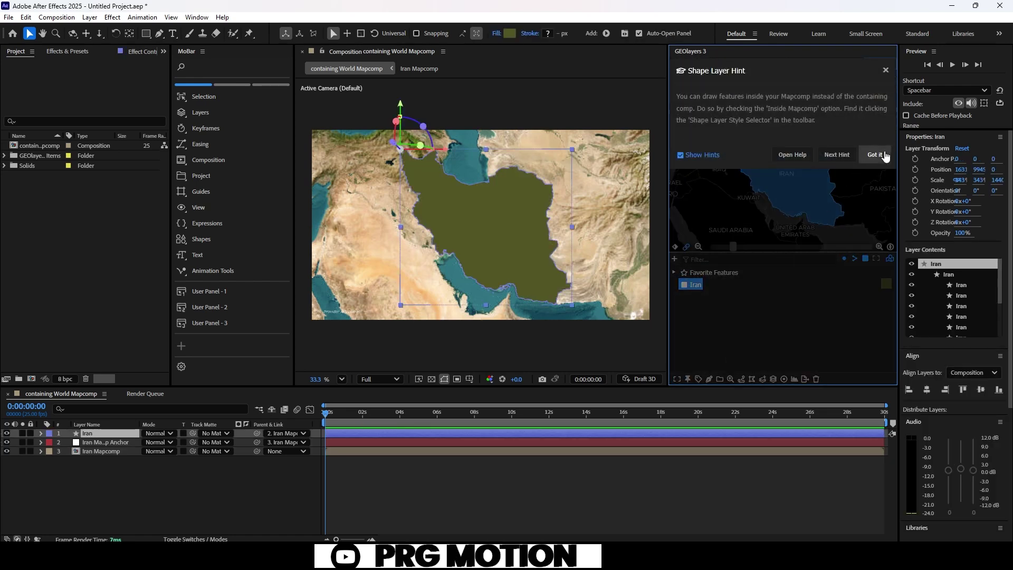
pyautogui.click(875, 155)
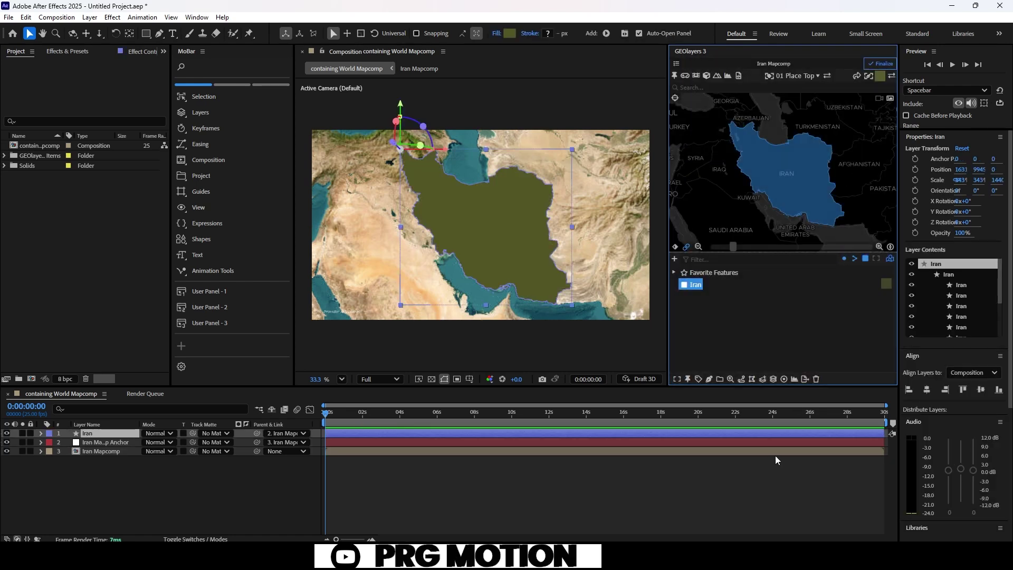
# - Connect Iran's features into black-swatch Feature Lines and draw them as a shape layer
pyautogui.click(749, 384)
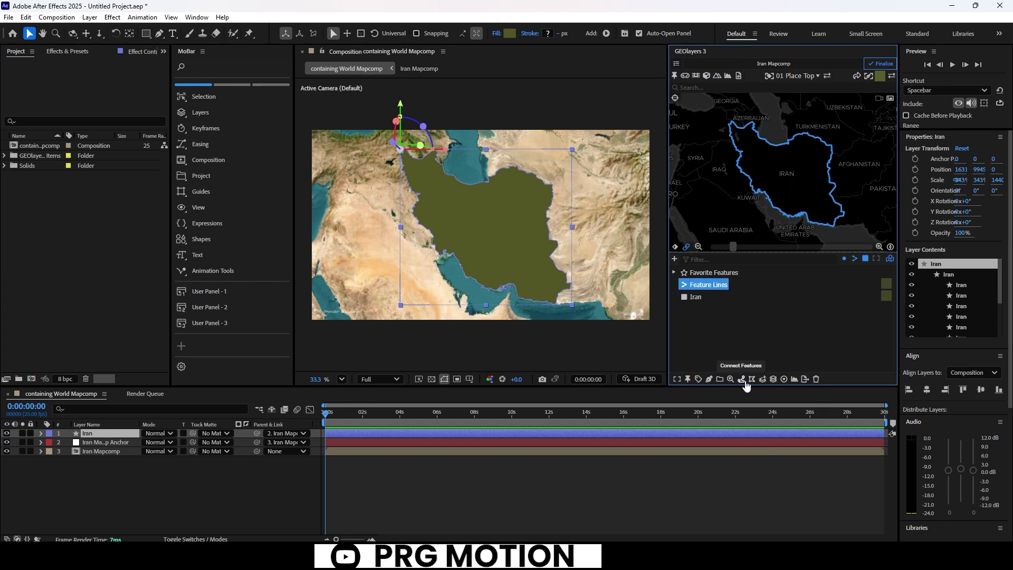
pyautogui.click(886, 284)
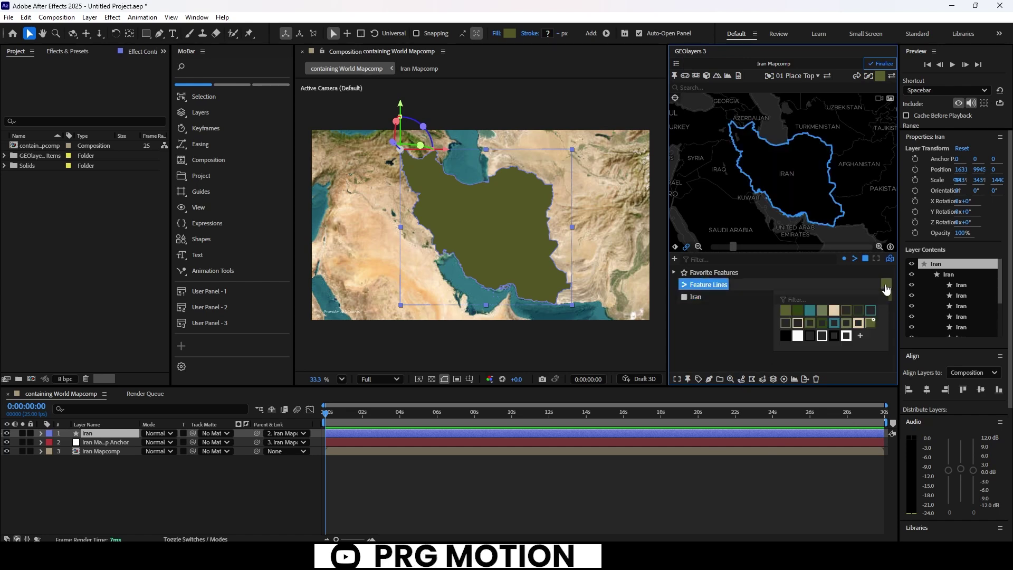
pyautogui.click(821, 337)
pyautogui.click(710, 378)
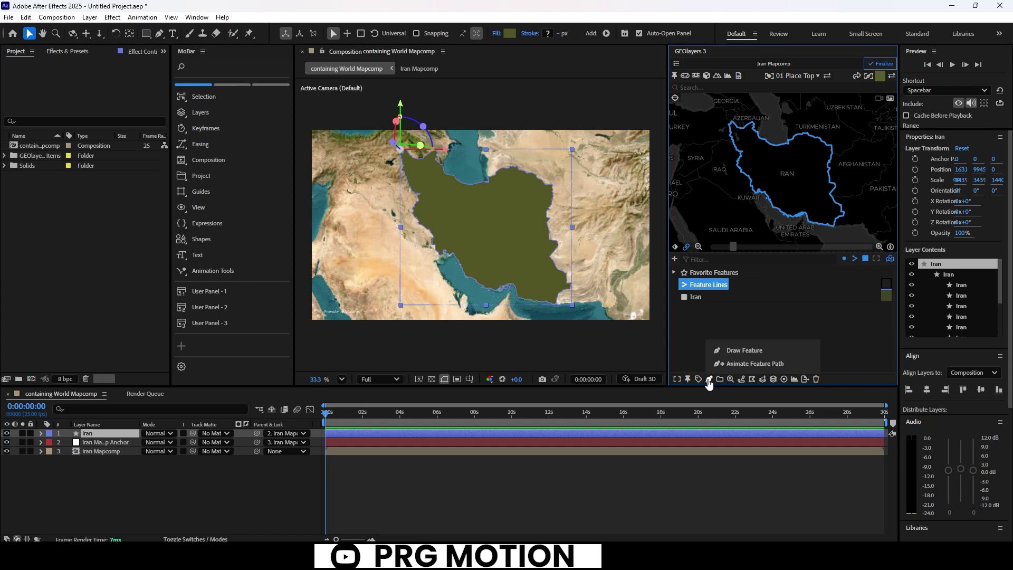
pyautogui.click(734, 352)
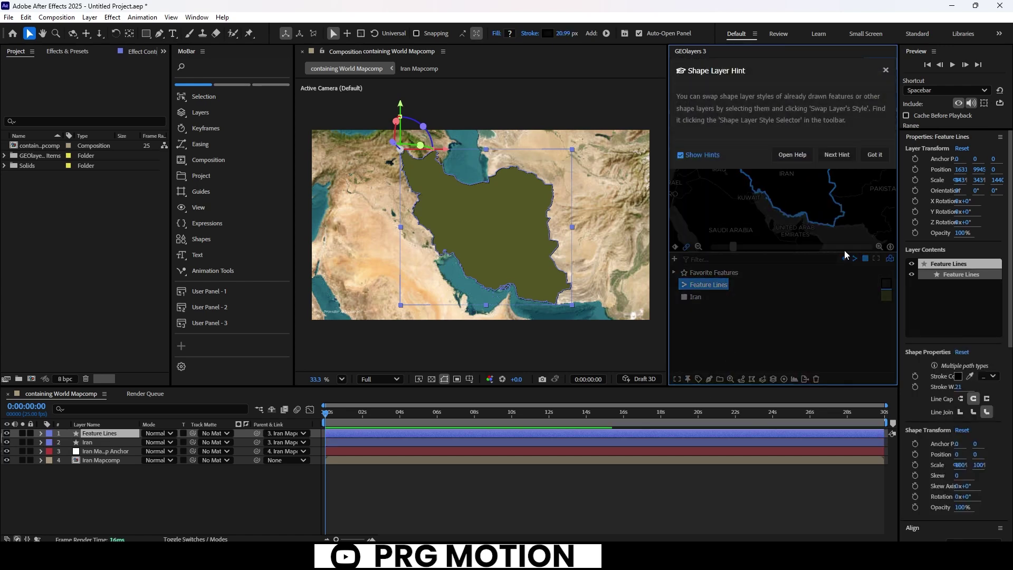
pyautogui.click(867, 156)
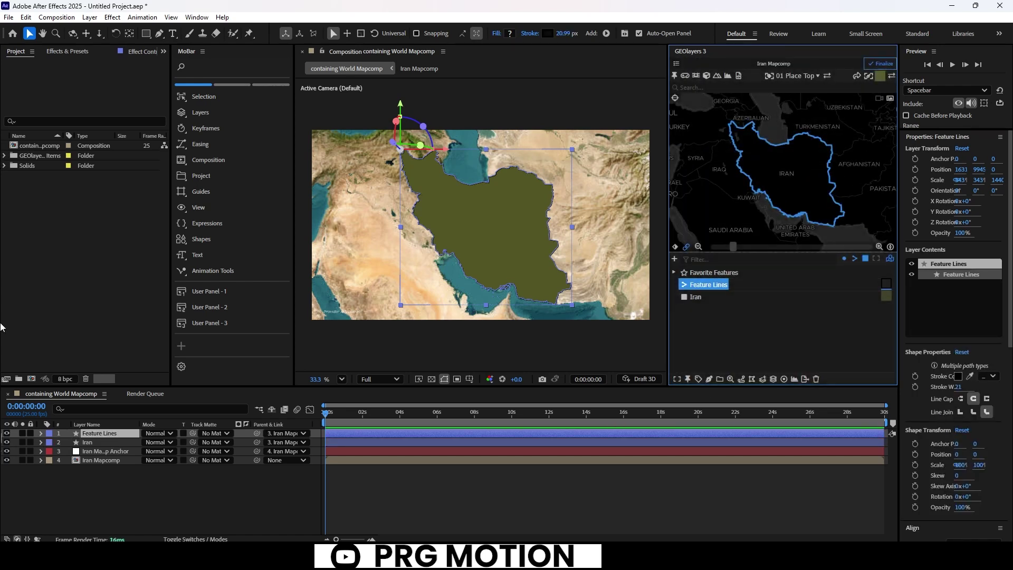
# - Give the Iran shape an orange FF8010 fill and set its blend mode to Multiply
pyautogui.click(87, 443)
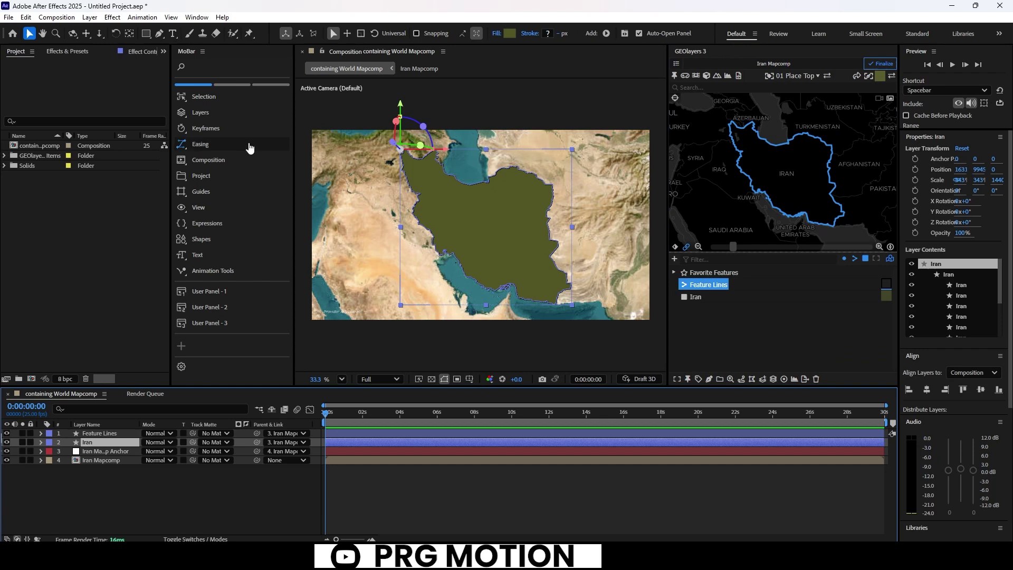
pyautogui.click(512, 33)
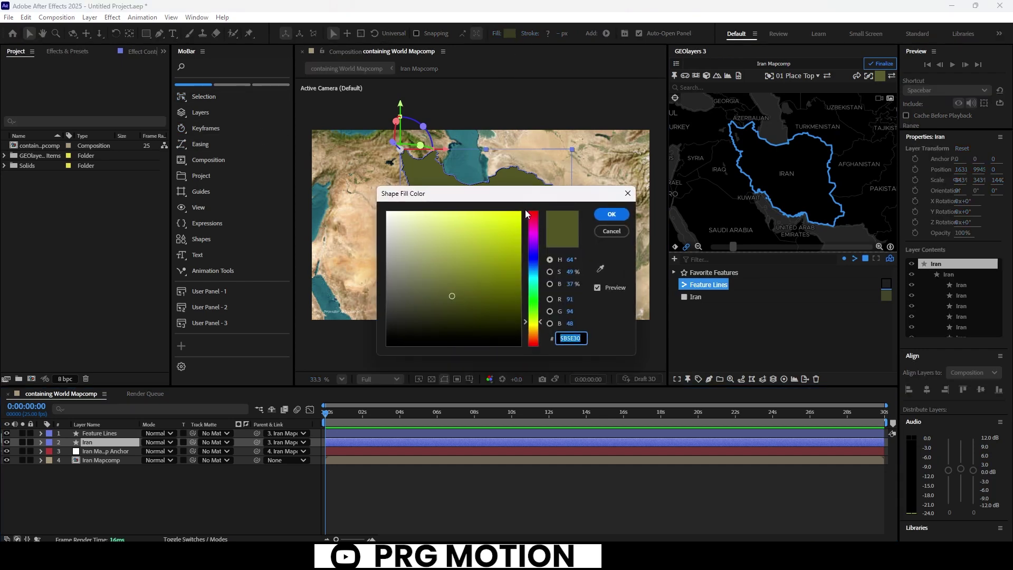
pyautogui.moveTo(537, 339); pyautogui.dragTo(535, 336)
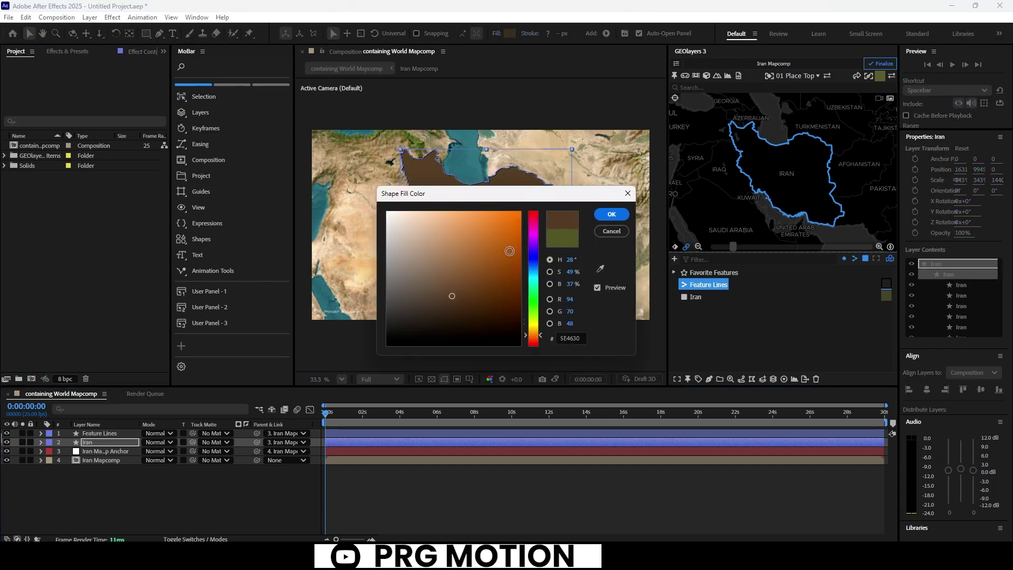
pyautogui.moveTo(510, 250); pyautogui.dragTo(513, 208)
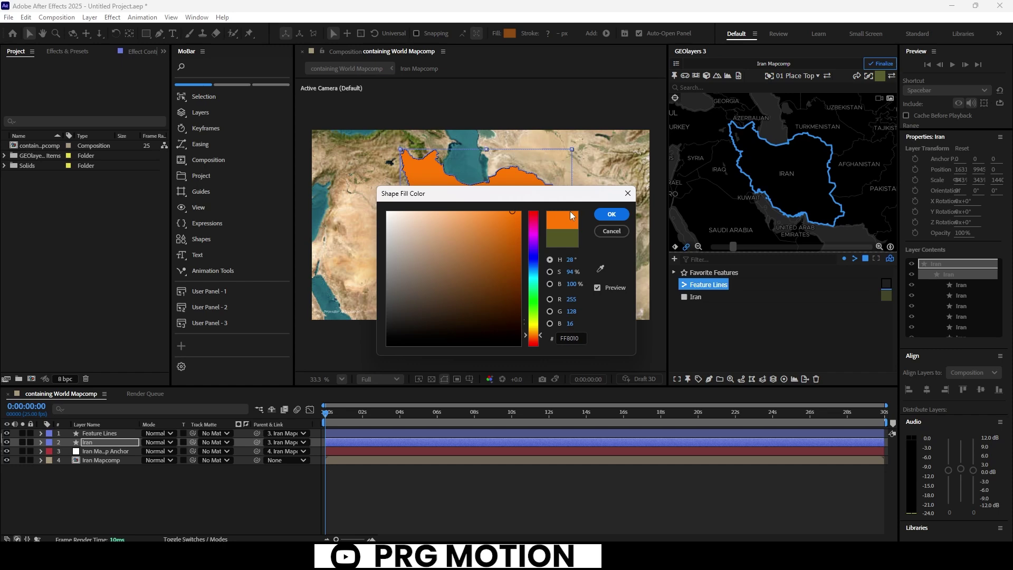
pyautogui.click(599, 216)
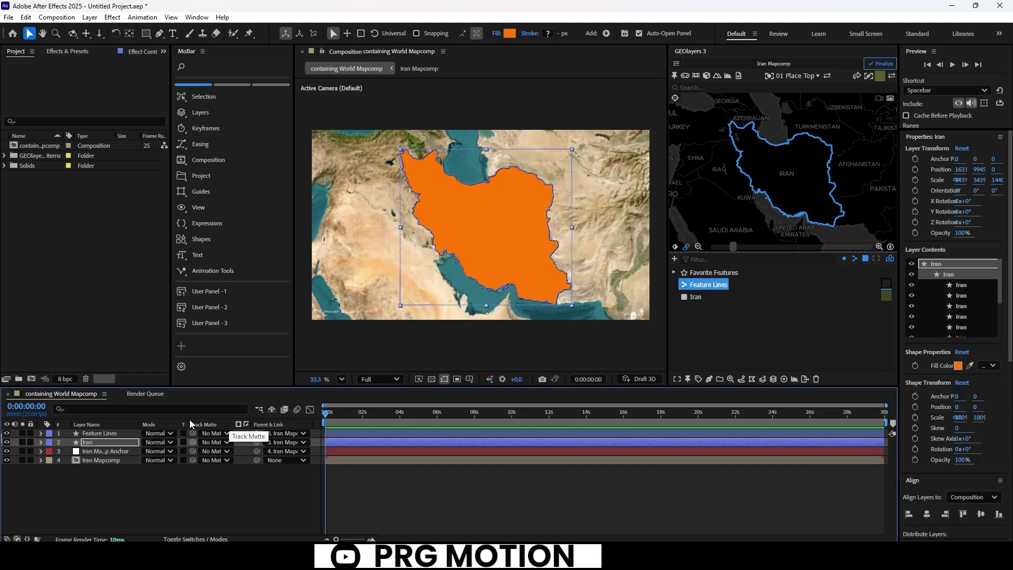
pyautogui.click(164, 445)
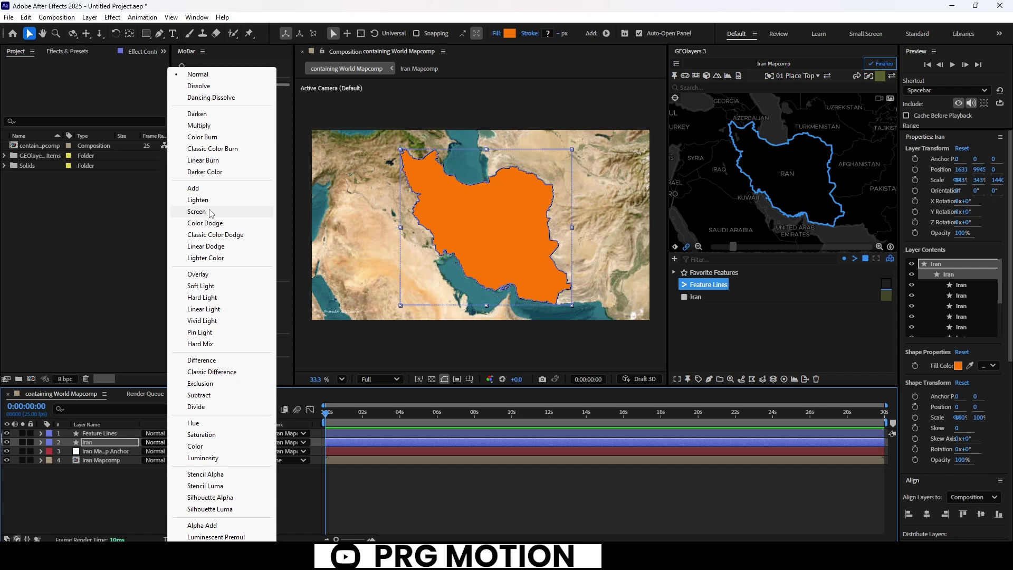
pyautogui.click(211, 125)
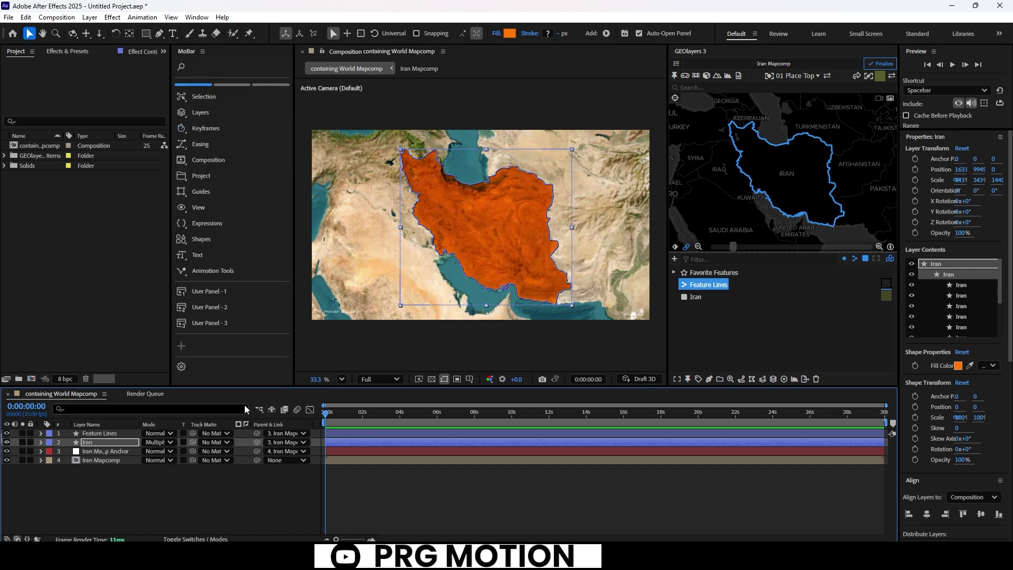
# - Set the Feature Lines stroke to 350 px width and pure red FF0000
pyautogui.click(126, 433)
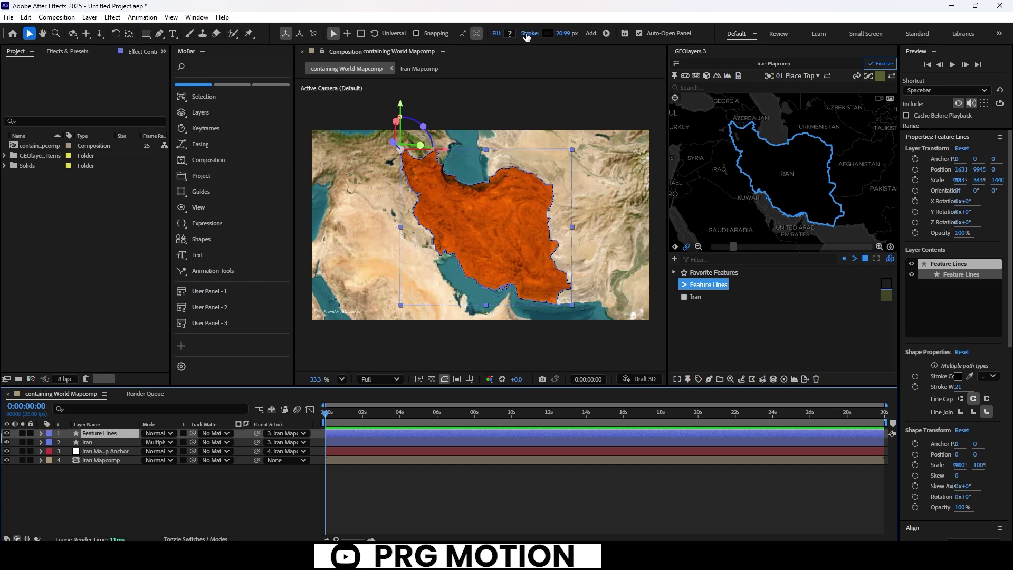
pyautogui.click(564, 33)
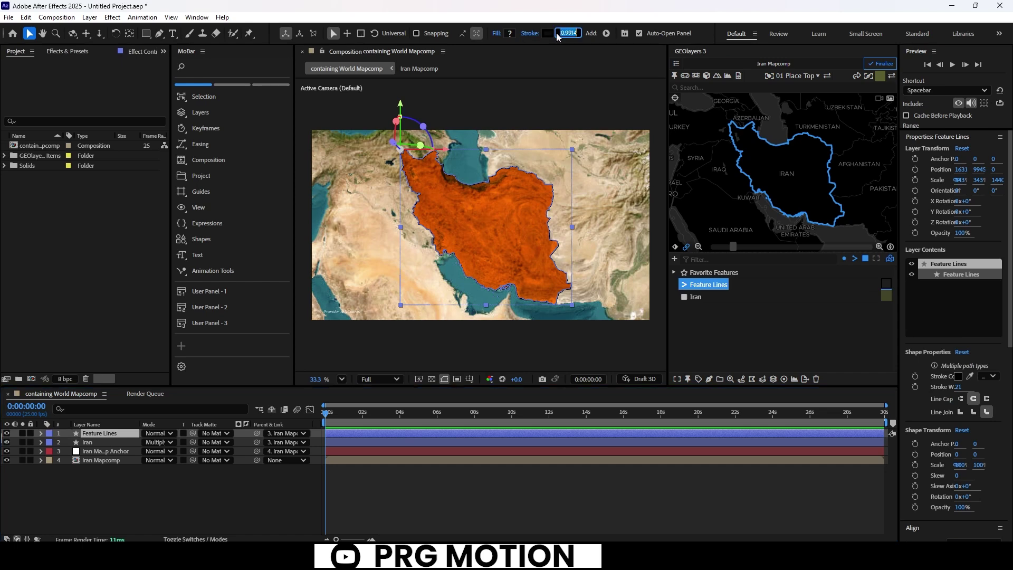
pyautogui.write('350')
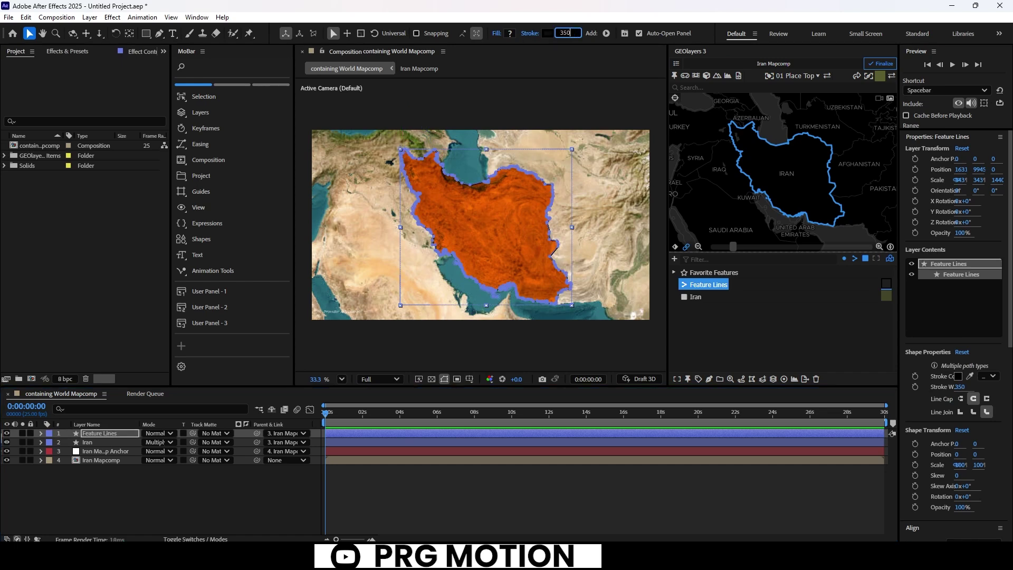
pyautogui.press('Return')
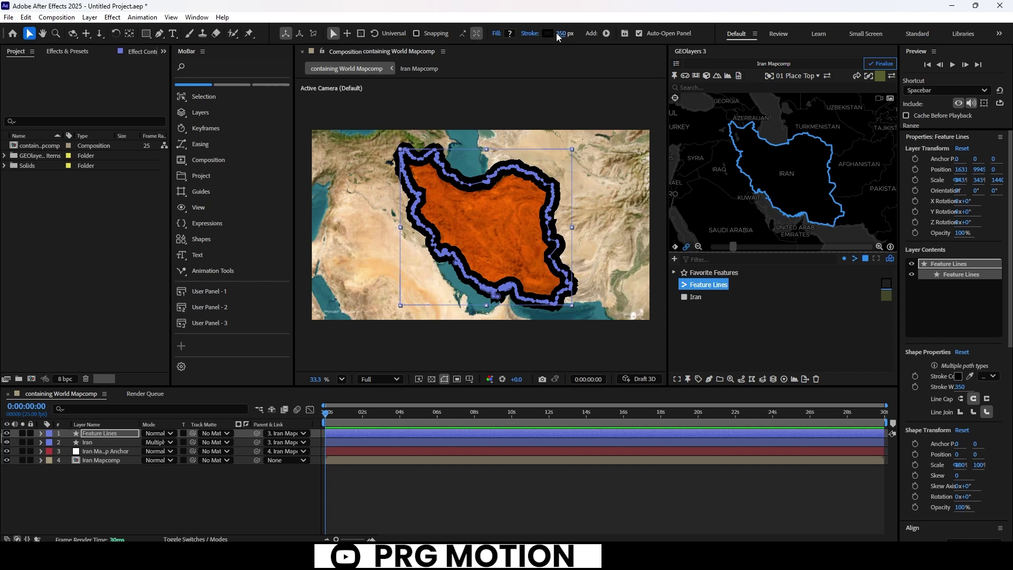
pyautogui.click(547, 33)
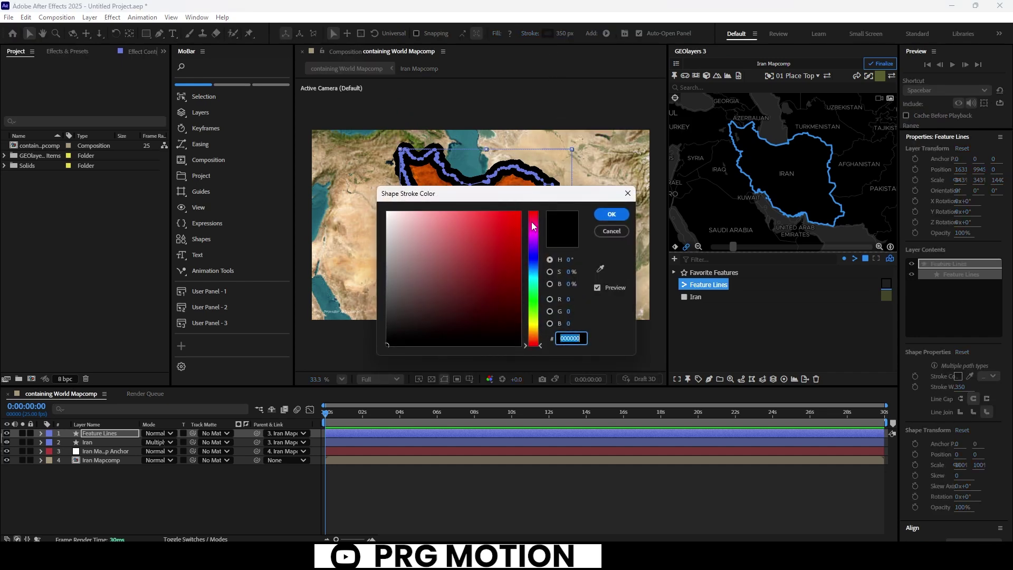
pyautogui.moveTo(518, 218); pyautogui.dragTo(538, 208)
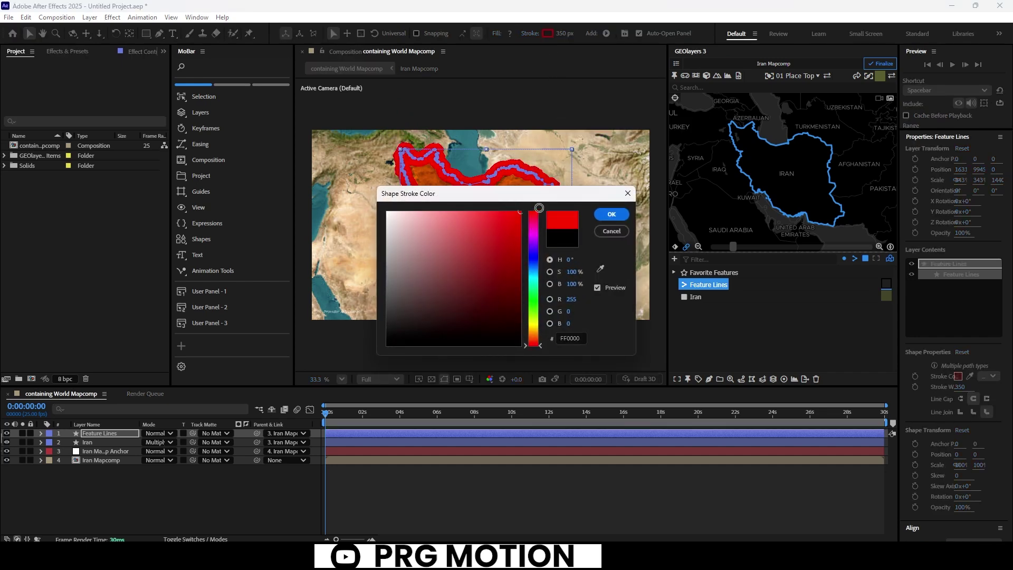
pyautogui.click(611, 214)
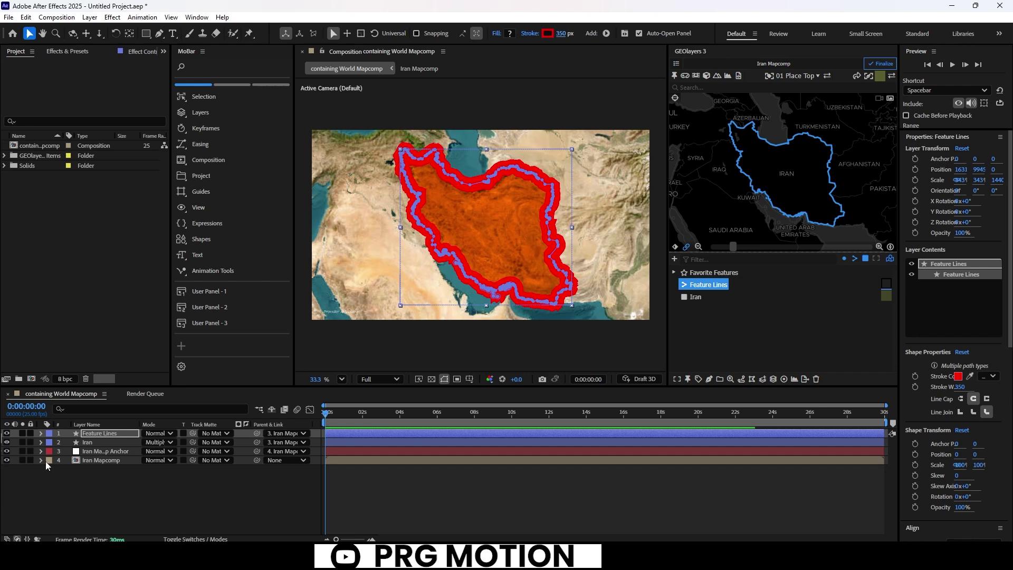
# - Apply Gaussian Blur (Legacy) to Feature Lines with Blurriness around 135.5
pyautogui.hotkey('ctrl', 'space')
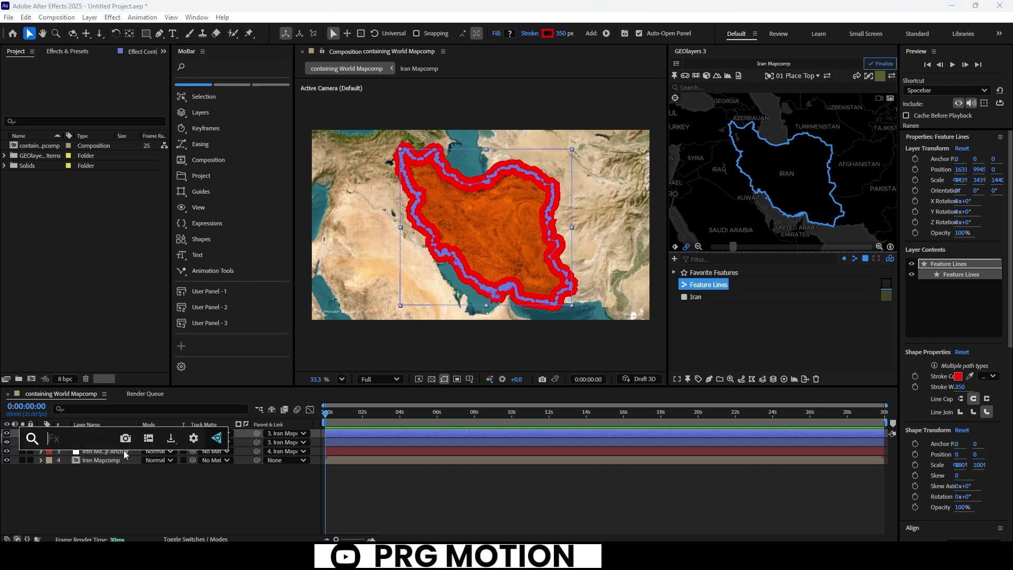
pyautogui.write('gaus')
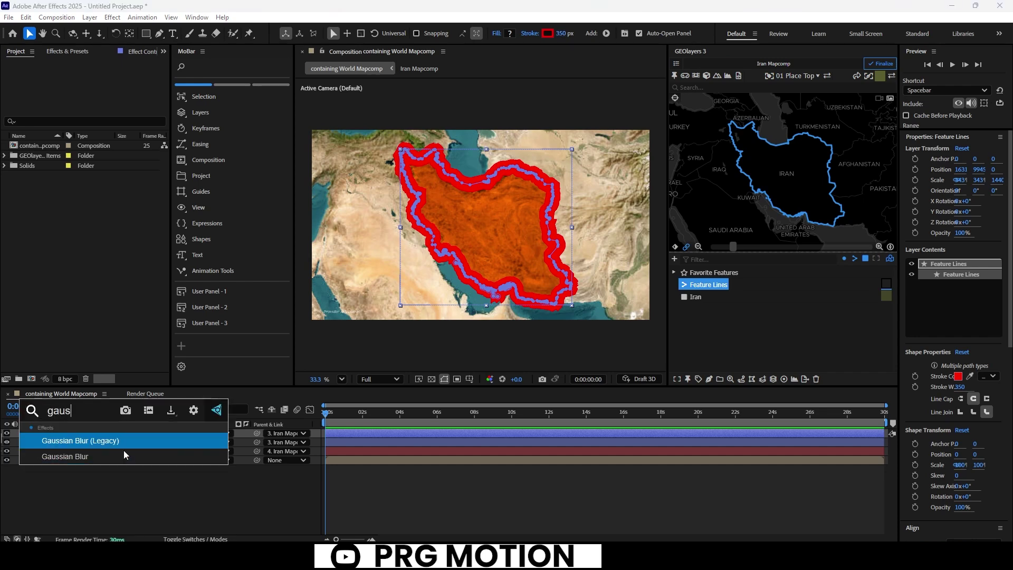
pyautogui.press('Return')
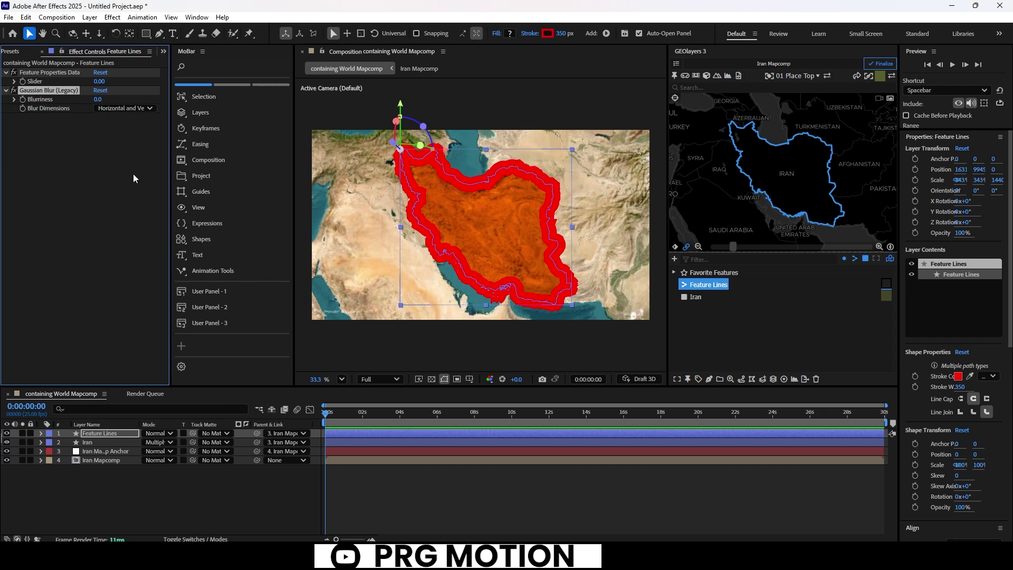
pyautogui.moveTo(96, 99); pyautogui.dragTo(817, 115)
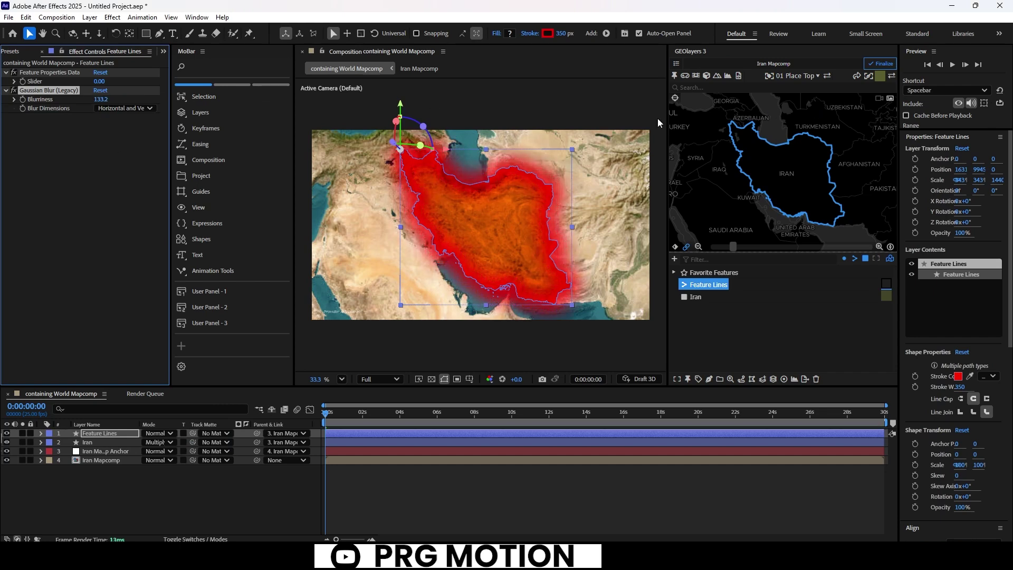
pyautogui.moveTo(105, 101); pyautogui.dragTo(116, 103)
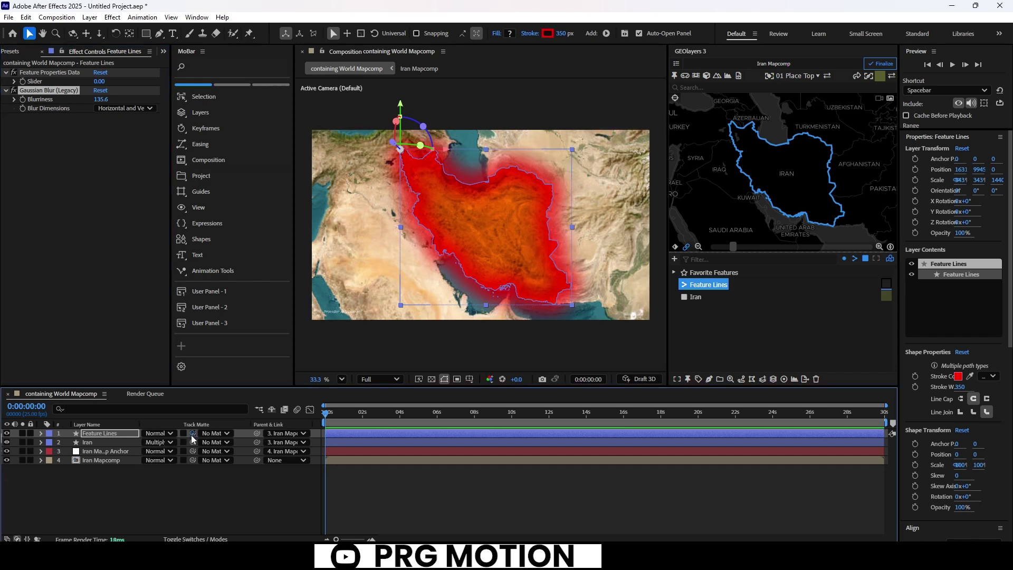
# - Use the Iran layer as the Feature Lines track matte and make Iran visible again
pyautogui.moveTo(193, 433); pyautogui.dragTo(92, 445)
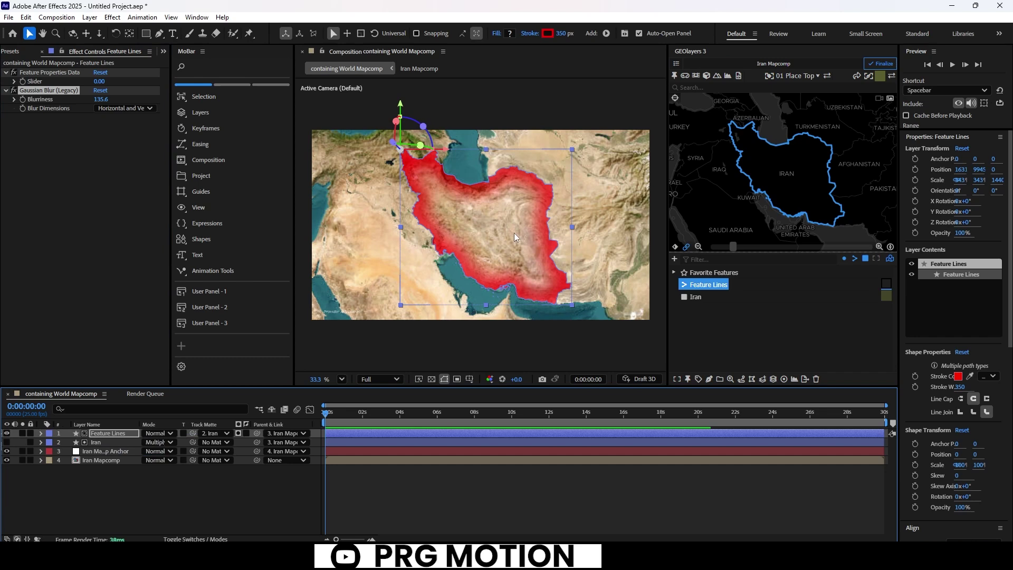
pyautogui.click(7, 443)
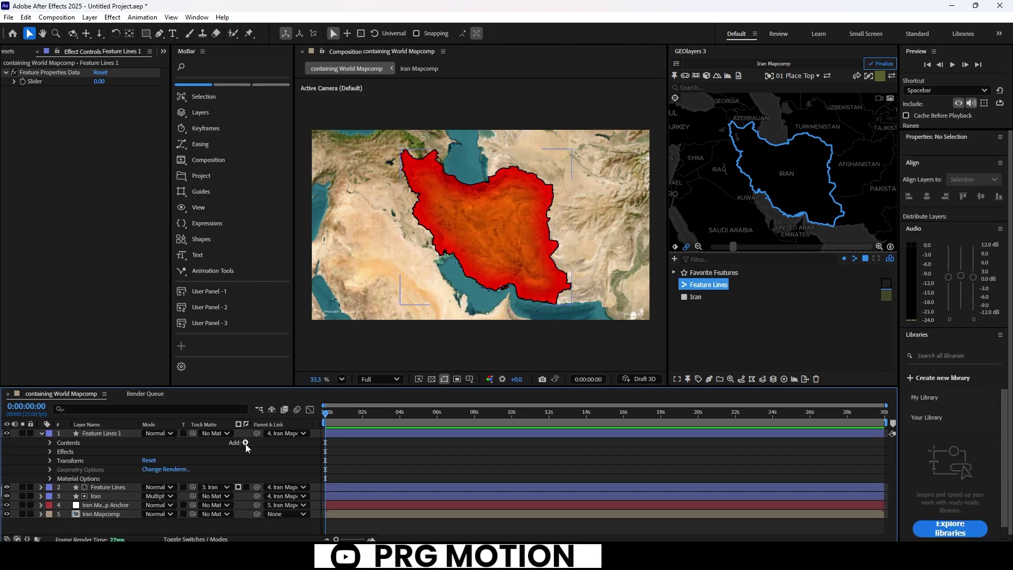
# - Add Trim Paths to Feature Lines 1 and keyframe End from 0% to 100%
pyautogui.click(245, 443)
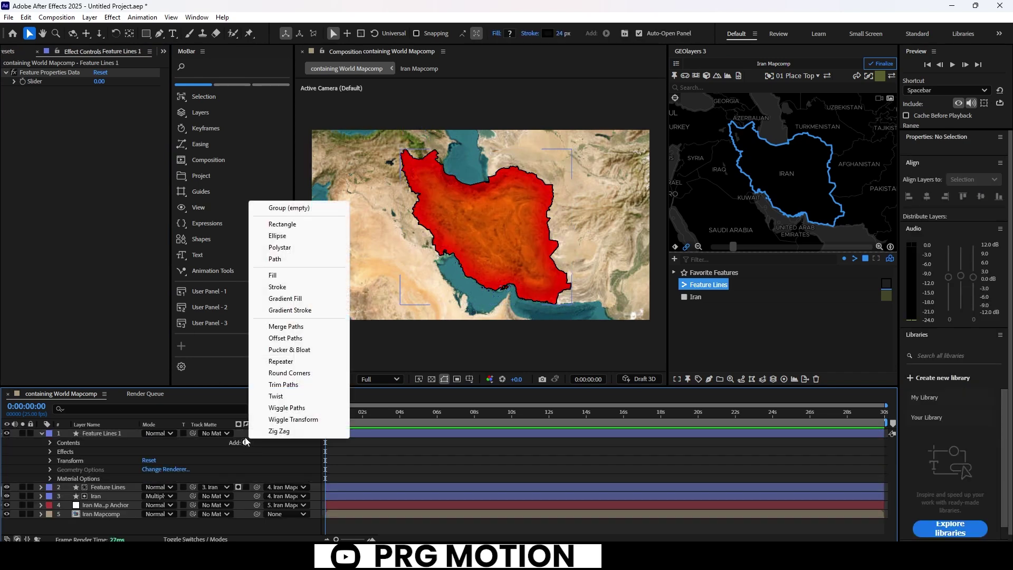
pyautogui.click(308, 388)
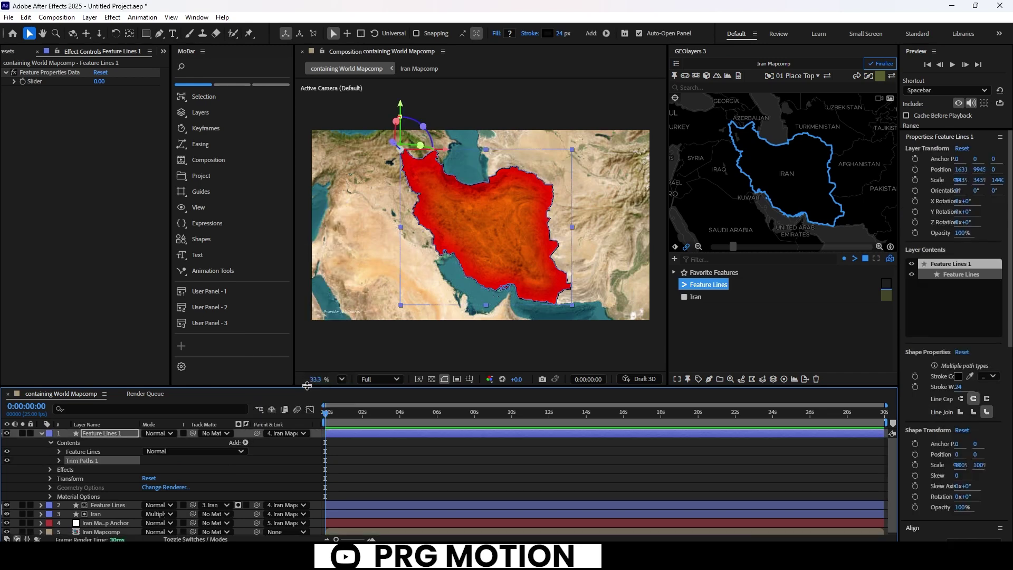
pyautogui.click(60, 460)
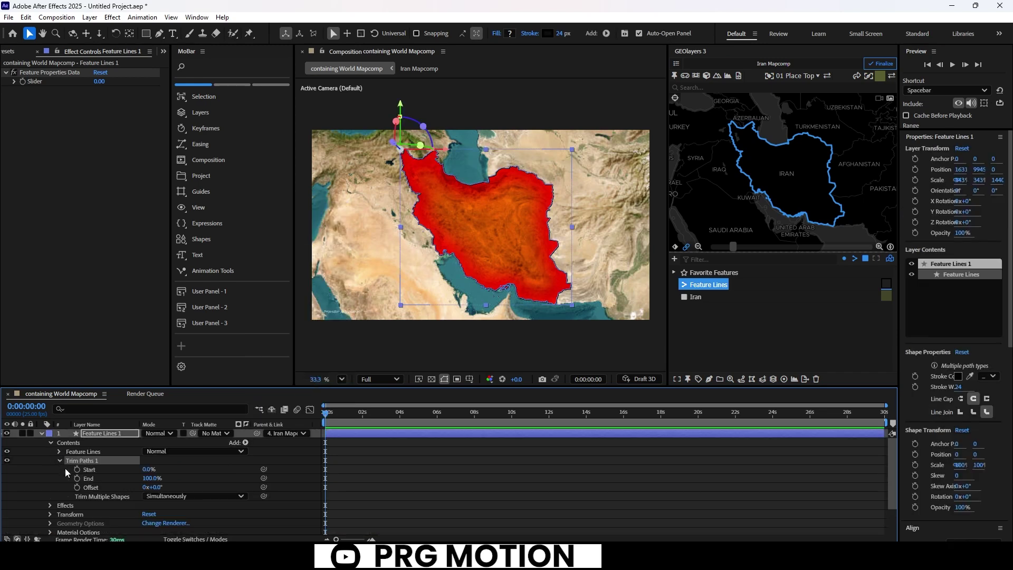
pyautogui.moveTo(151, 479); pyautogui.dragTo(94, 479)
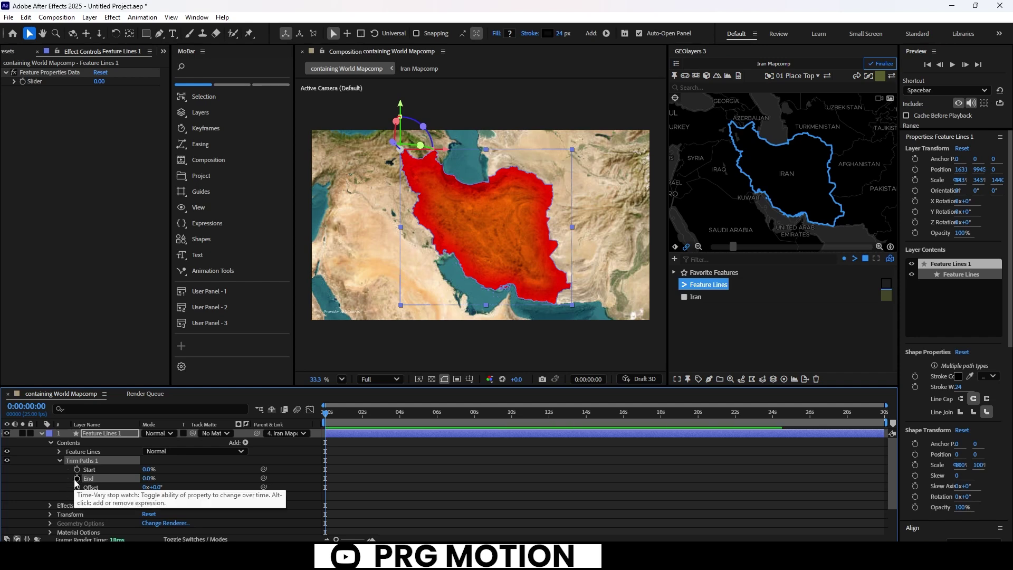
pyautogui.click(77, 478)
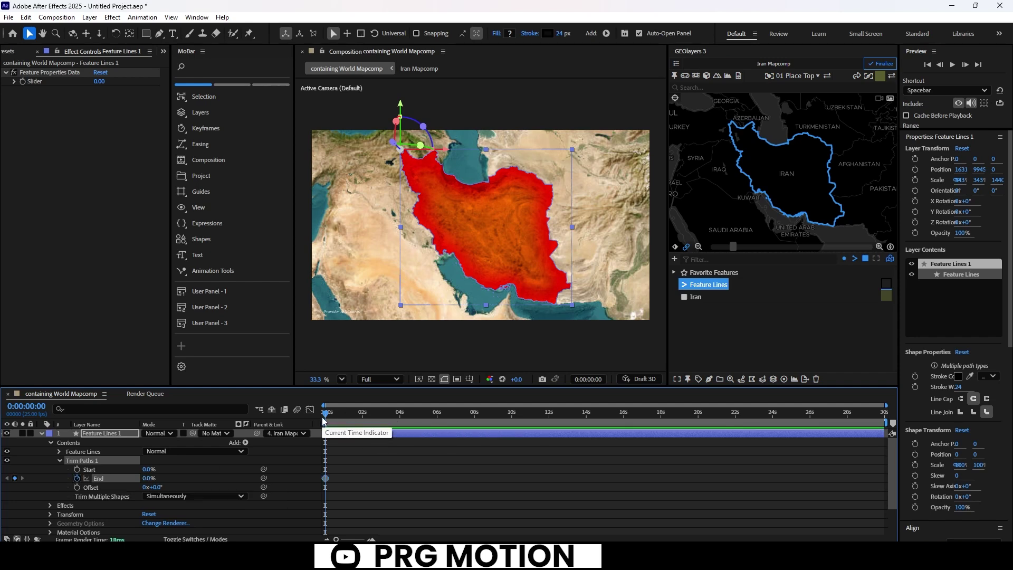
pyautogui.moveTo(350, 430); pyautogui.dragTo(376, 442)
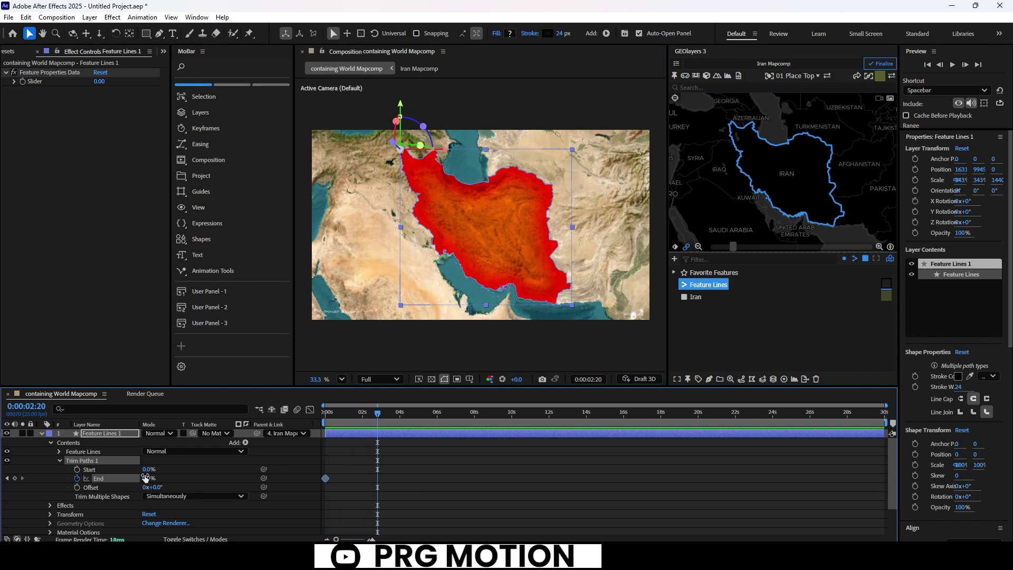
pyautogui.moveTo(148, 480); pyautogui.dragTo(422, 499)
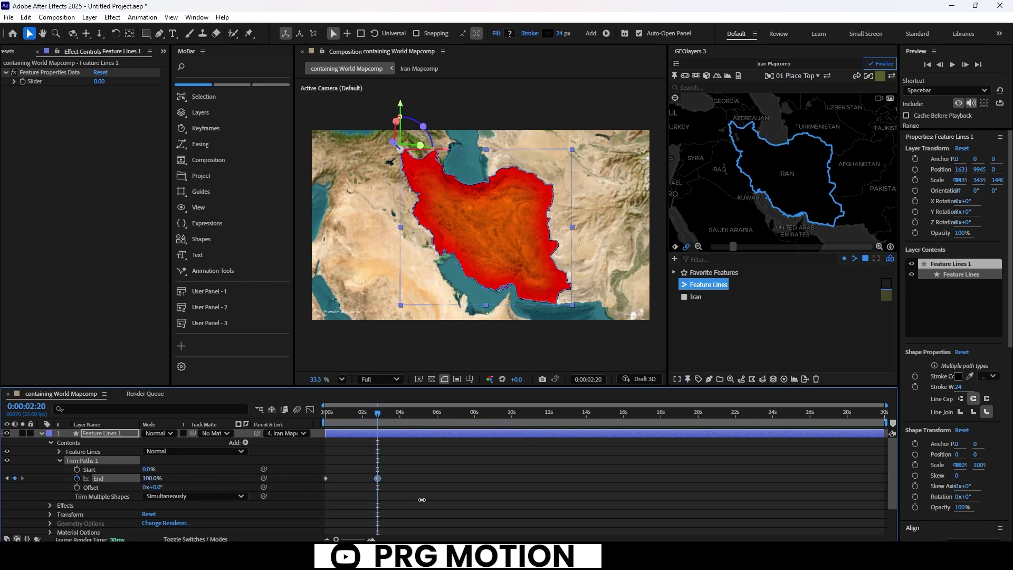
# - Keyframe Trim Paths Offset from 0 to one full 360° rotation at 0:00:02:20
pyautogui.press('Home')
pyautogui.click(77, 487)
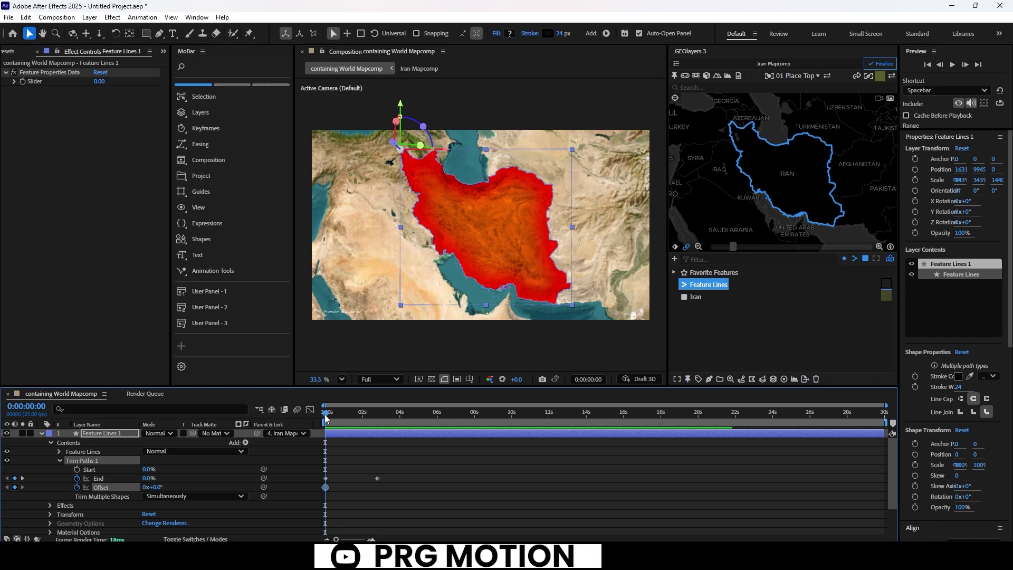
pyautogui.moveTo(325, 419); pyautogui.dragTo(377, 418)
pyautogui.click(152, 487)
pyautogui.write('360')
pyautogui.press('Return')
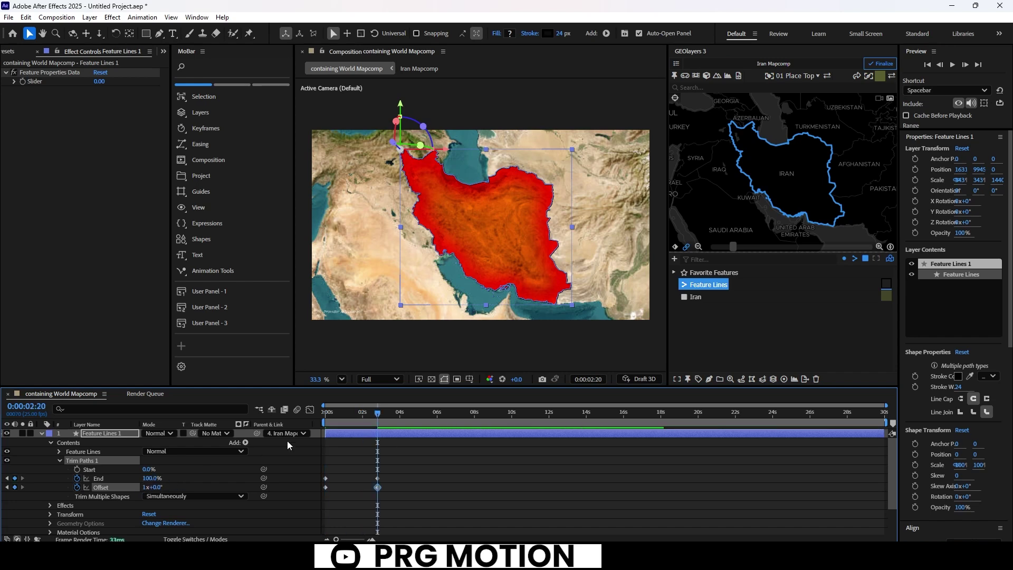
# - Preview the trace and ease the End and Offset keyframes with a MoBar easing preset
pyautogui.moveTo(426, 456); pyautogui.dragTo(321, 503)
pyautogui.press('Home')
pyautogui.press('space')
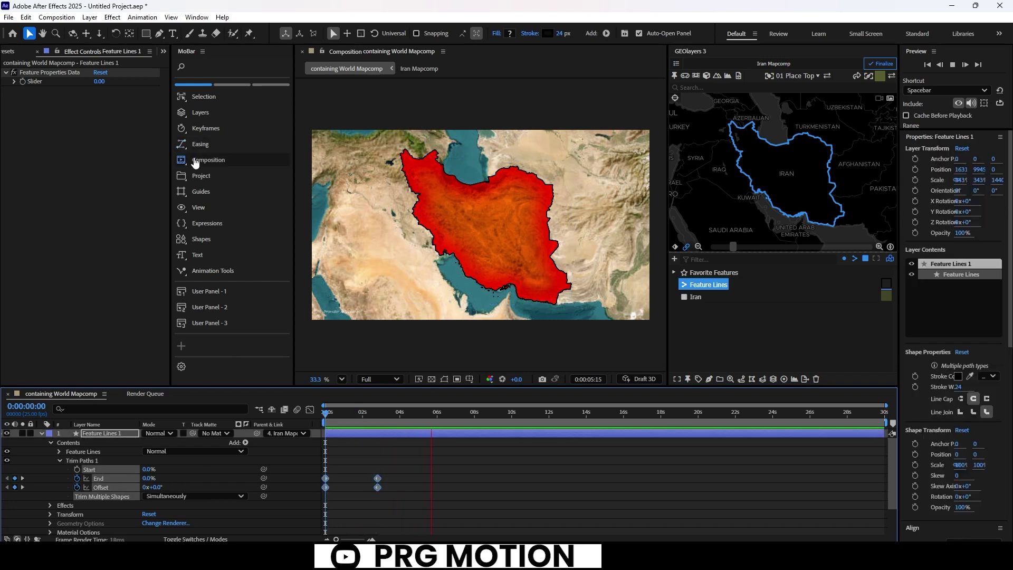
pyautogui.click(219, 144)
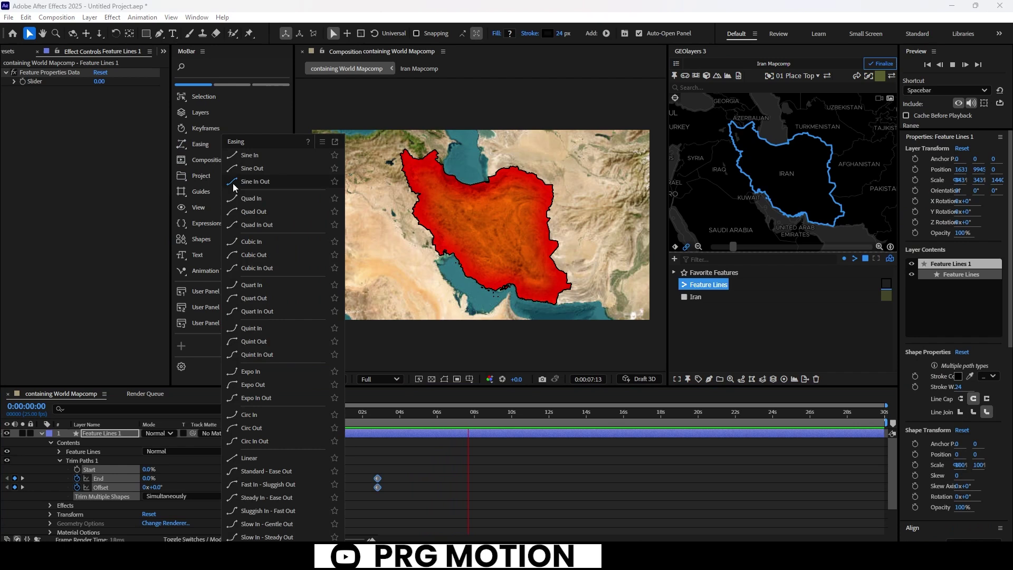
pyautogui.click(264, 484)
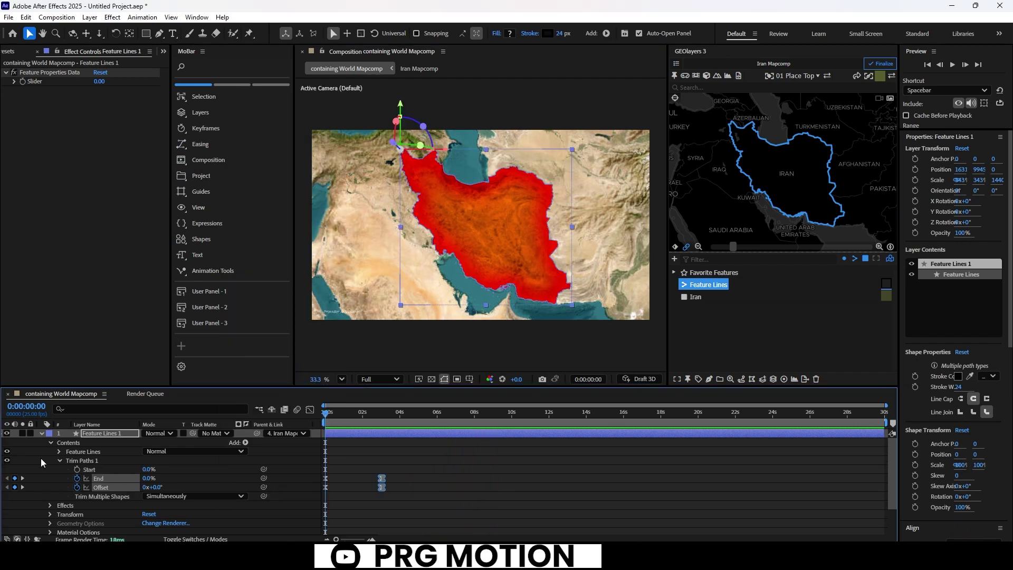
pyautogui.click(42, 433)
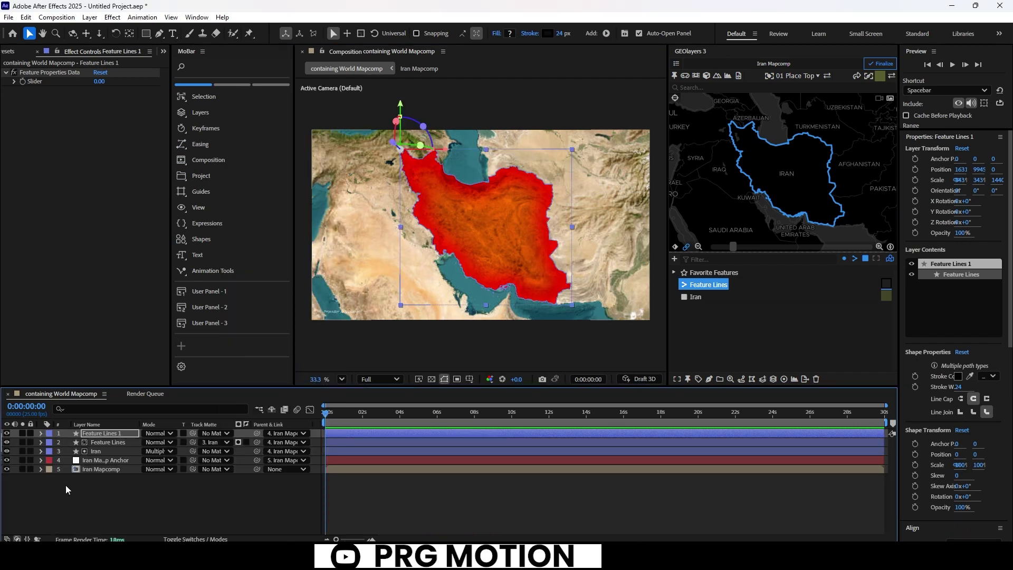
# - Draw a three-point triangle mask on the Iran layer in central Iran and reveal Mask 1
pyautogui.click(101, 453)
pyautogui.click(159, 33)
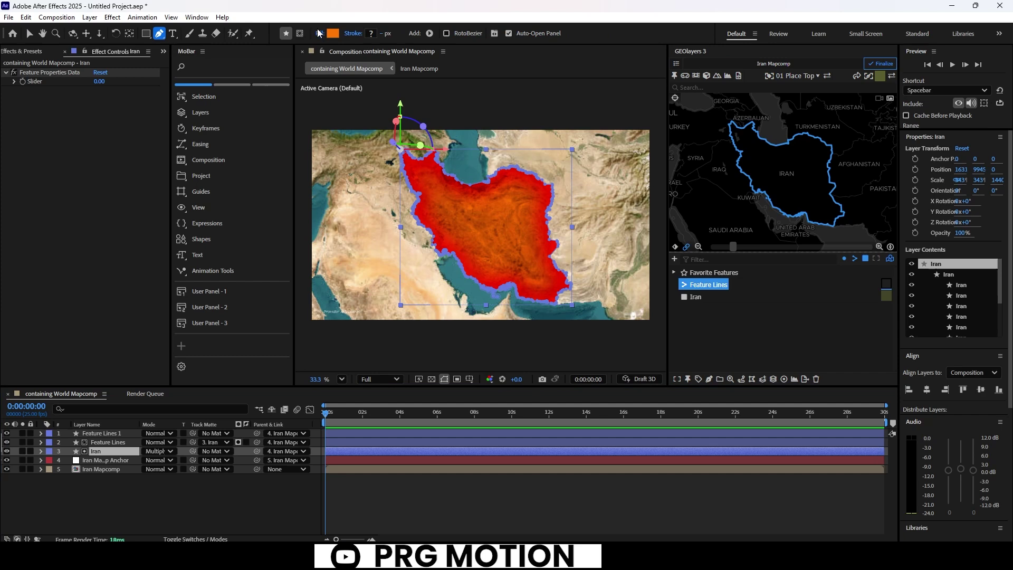
pyautogui.click(301, 33)
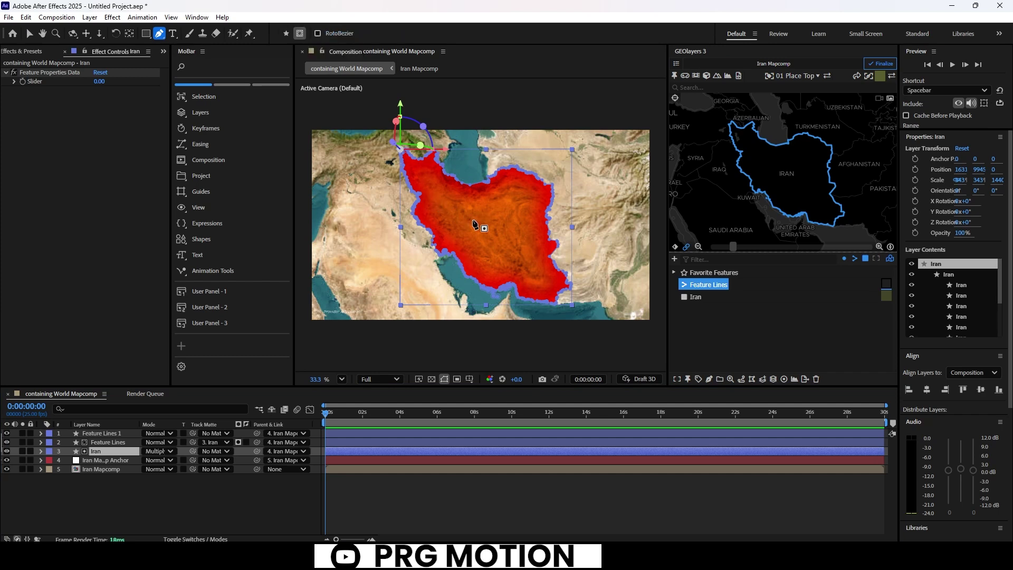
pyautogui.click(473, 220)
pyautogui.click(488, 218)
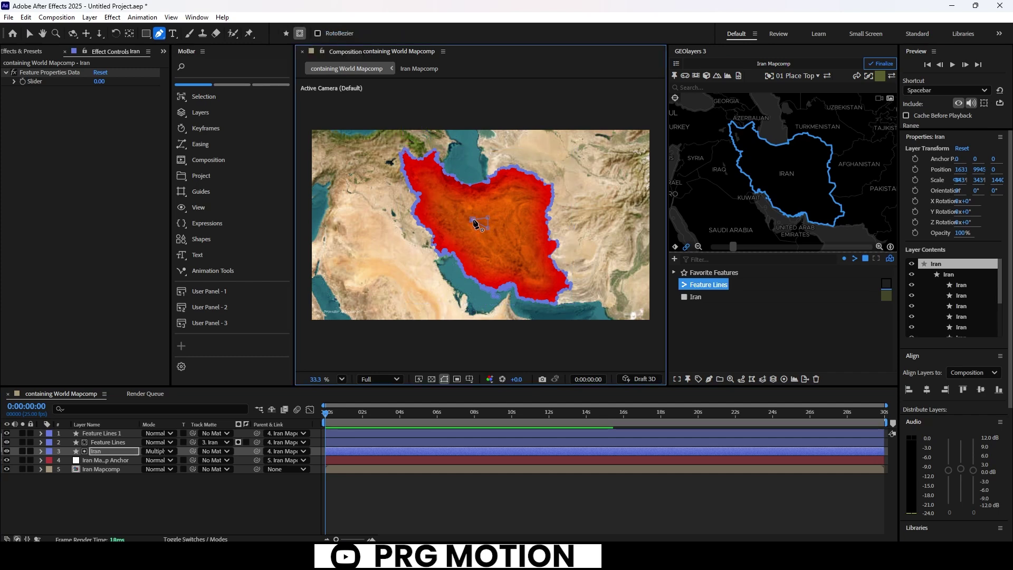
pyautogui.click(487, 228)
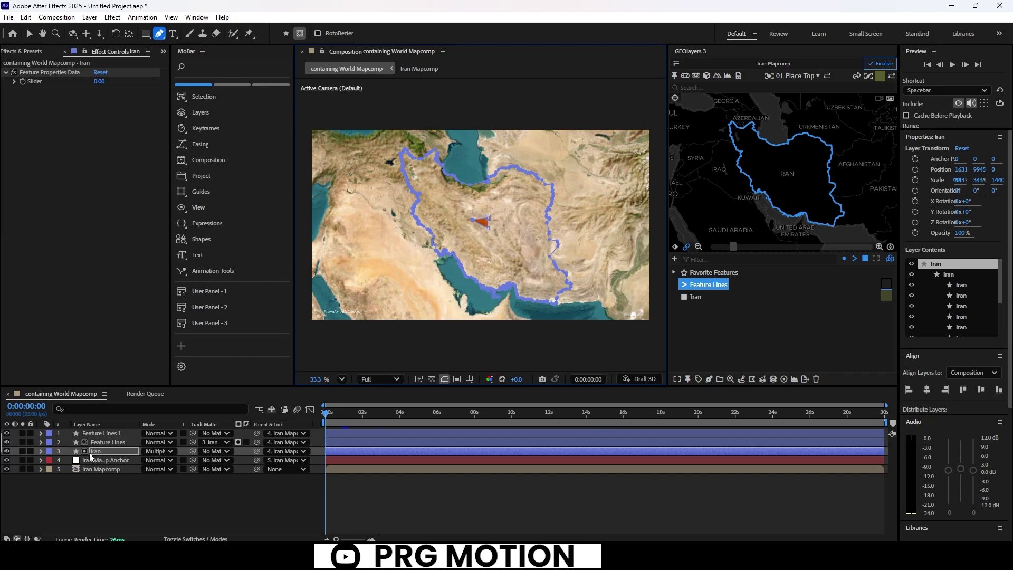
pyautogui.press('m')
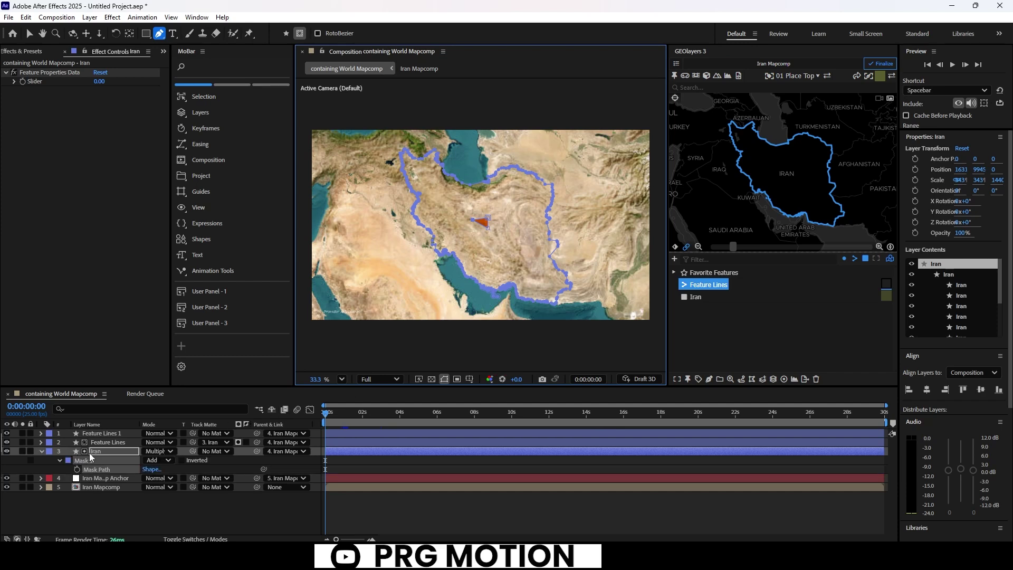
pyautogui.click(60, 460)
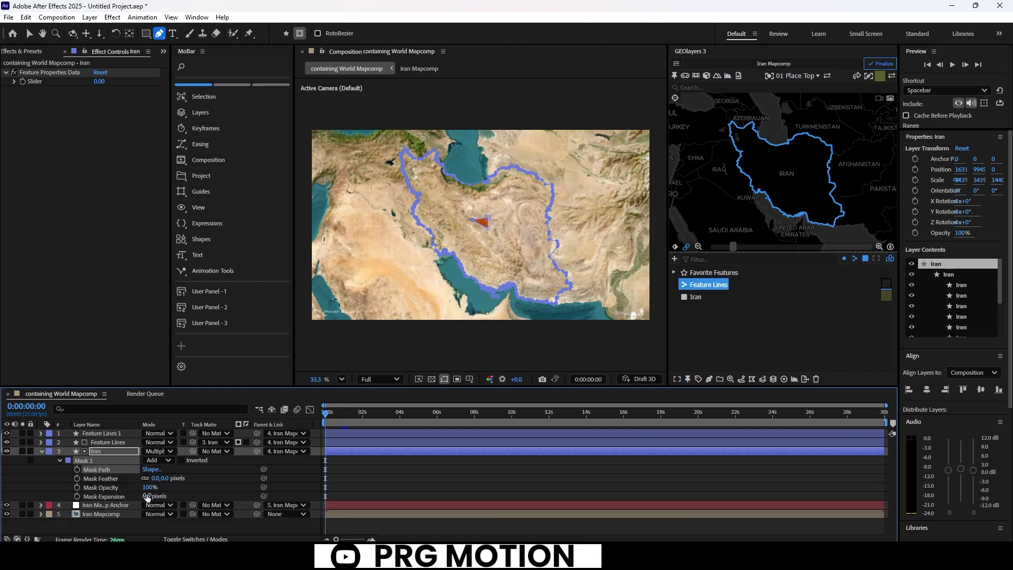
# - Keyframe Mask 1 Expansion from -98 at 0s to 2503 at 0:00:03:03, then preview
pyautogui.moveTo(147, 497); pyautogui.dragTo(98, 499)
pyautogui.click(77, 497)
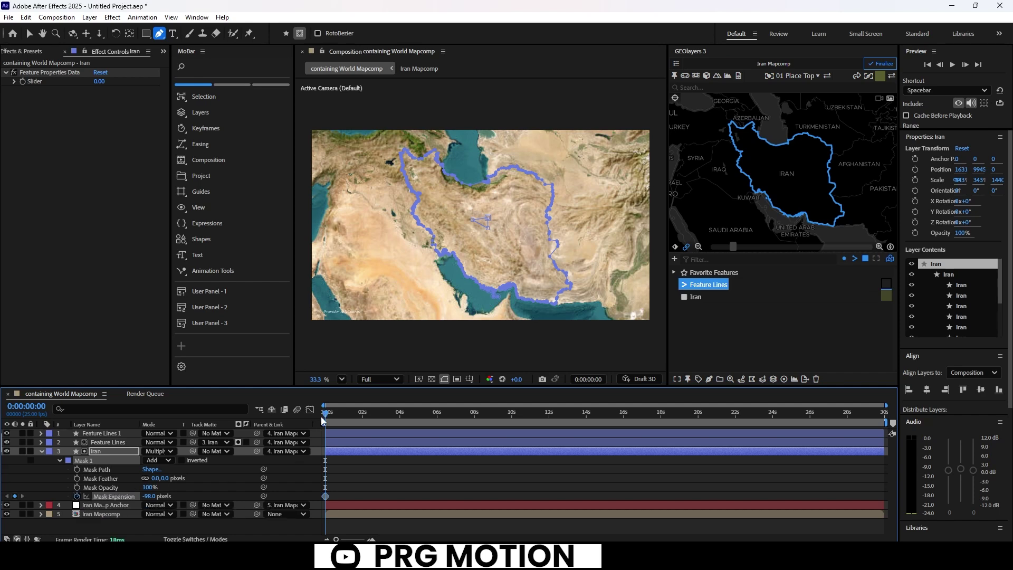
pyautogui.moveTo(327, 414); pyautogui.dragTo(386, 423)
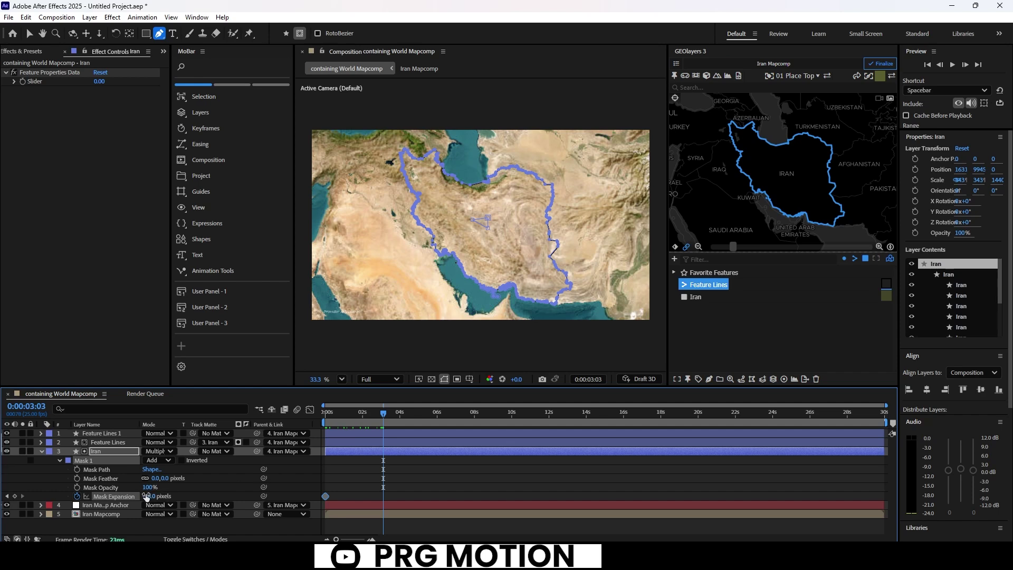
pyautogui.moveTo(147, 496); pyautogui.dragTo(1010, 486)
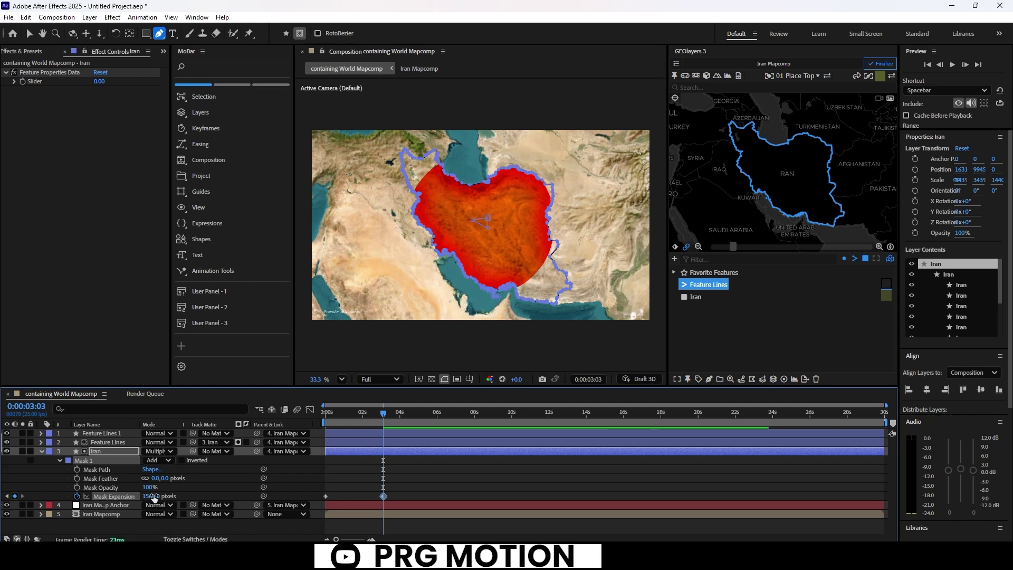
pyautogui.moveTo(151, 496); pyautogui.dragTo(611, 509)
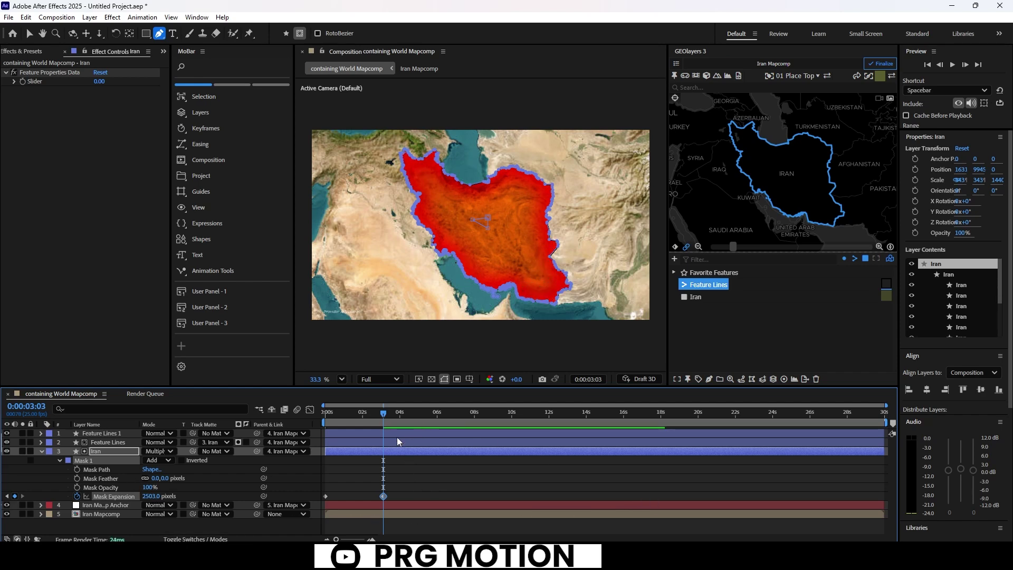
pyautogui.press('Home')
pyautogui.press('c')
pyautogui.press('space')
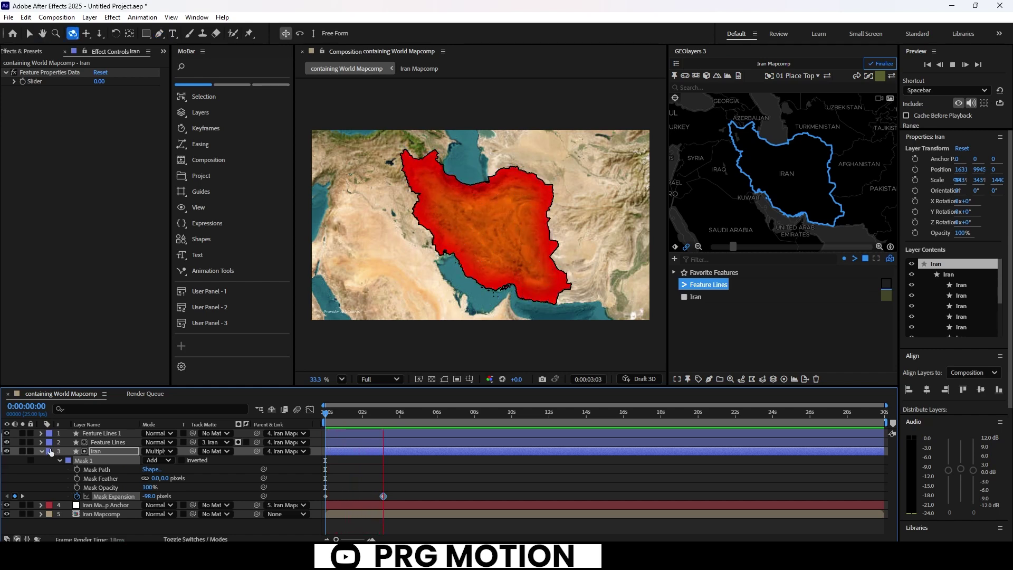
# - Apply Fast In - Sluggish Out easing to both Mask Expansion keyframes and preview the fill
pyautogui.moveTo(436, 478); pyautogui.dragTo(323, 501)
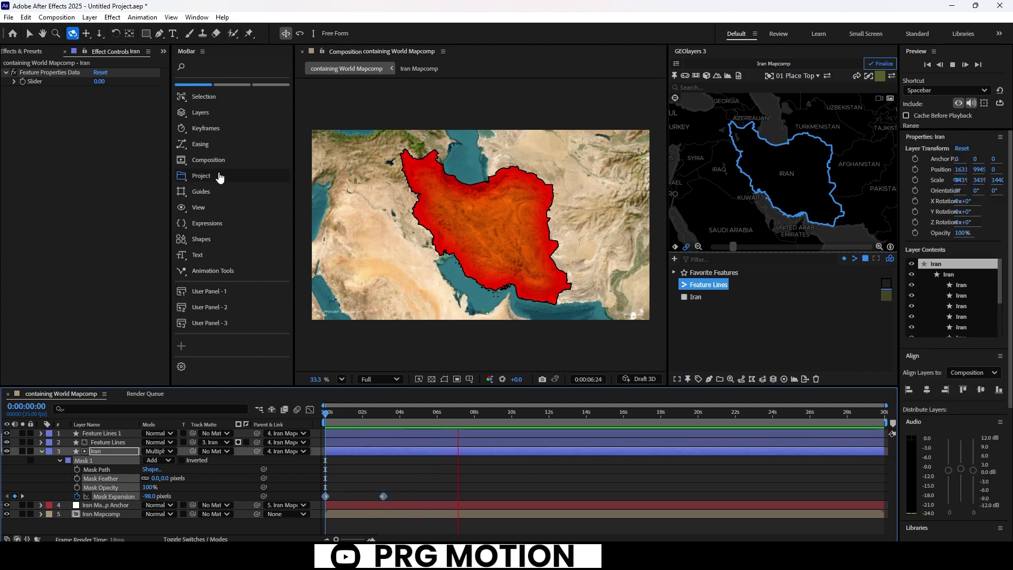
pyautogui.click(223, 145)
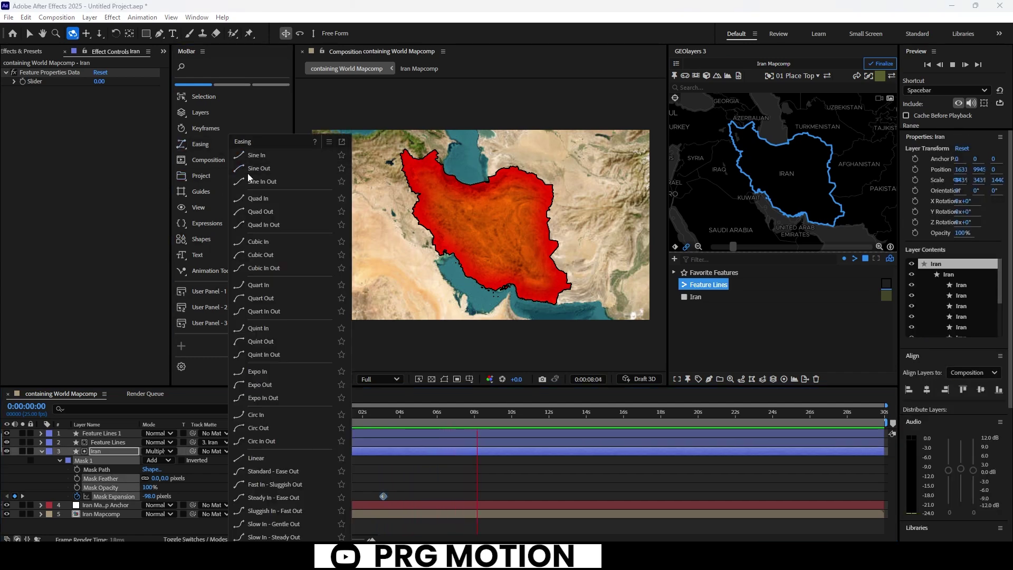
pyautogui.click(273, 484)
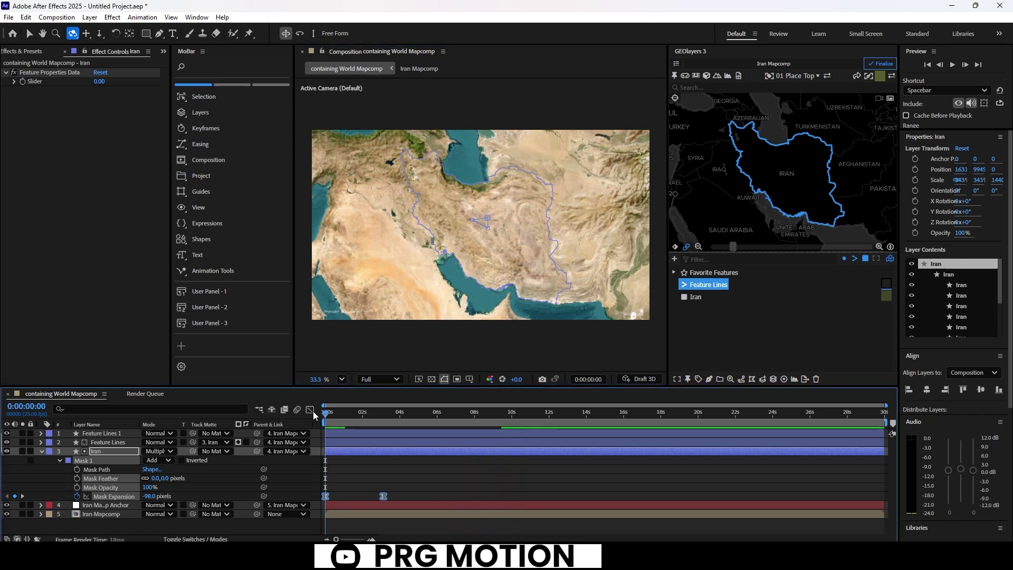
pyautogui.press('space')
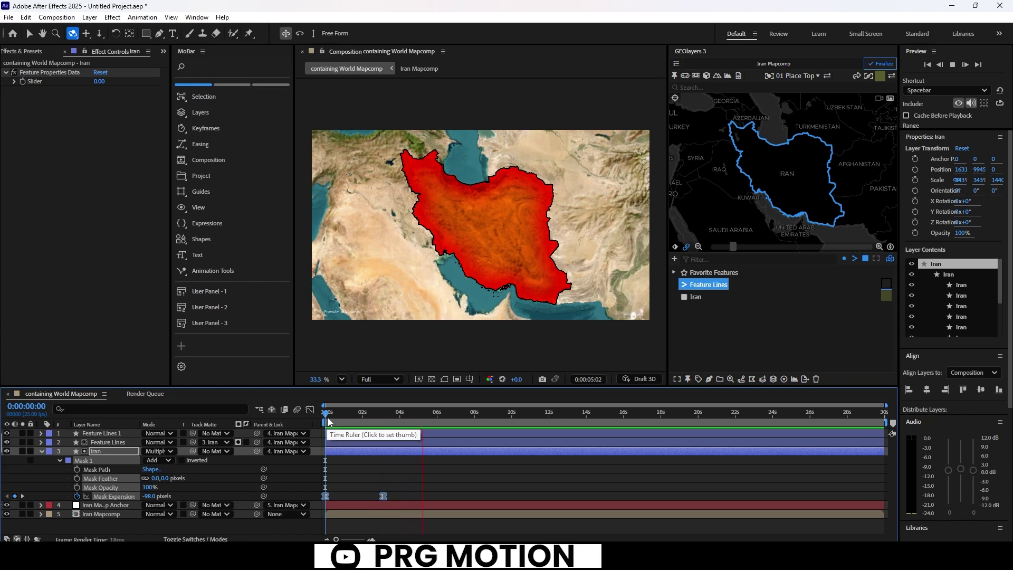
pyautogui.press('space')
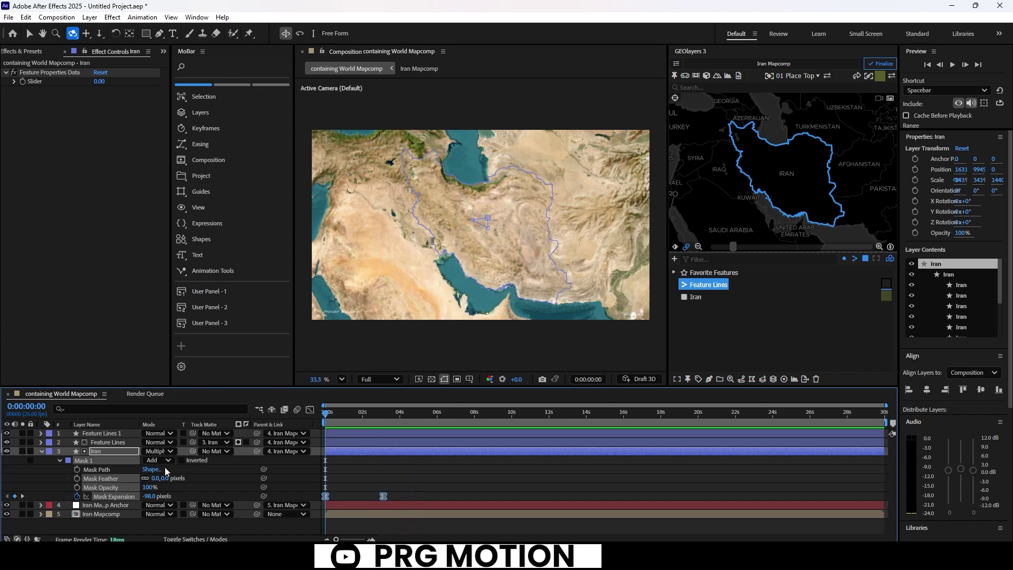
pyautogui.click(90, 449)
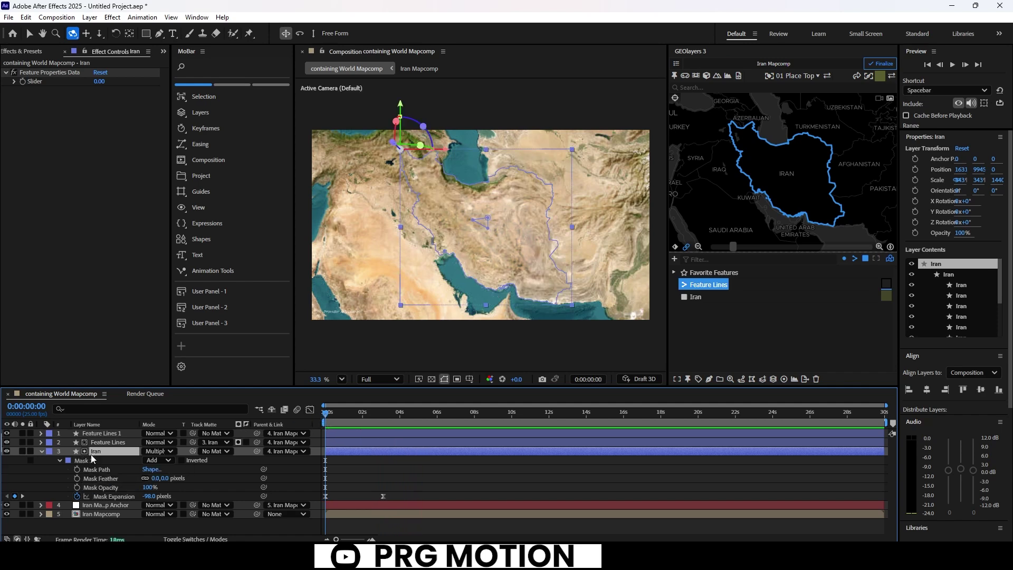
# - Apply the Roughen Edges effect to the Iran layer via the effects search
pyautogui.press('v')
pyautogui.press('space')
pyautogui.hotkey('ctrl', 'space')
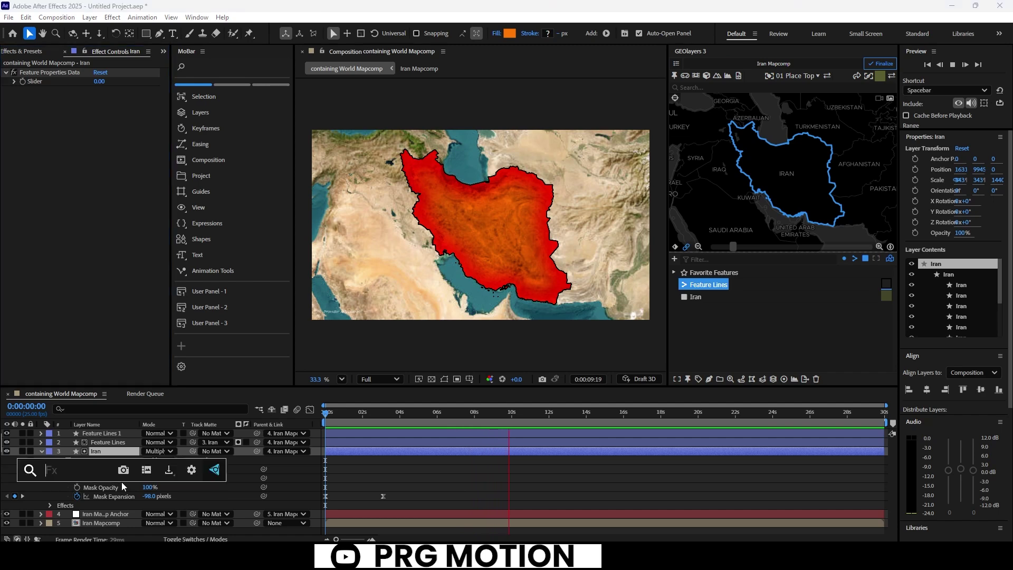
pyautogui.write('rough')
pyautogui.press('Return')
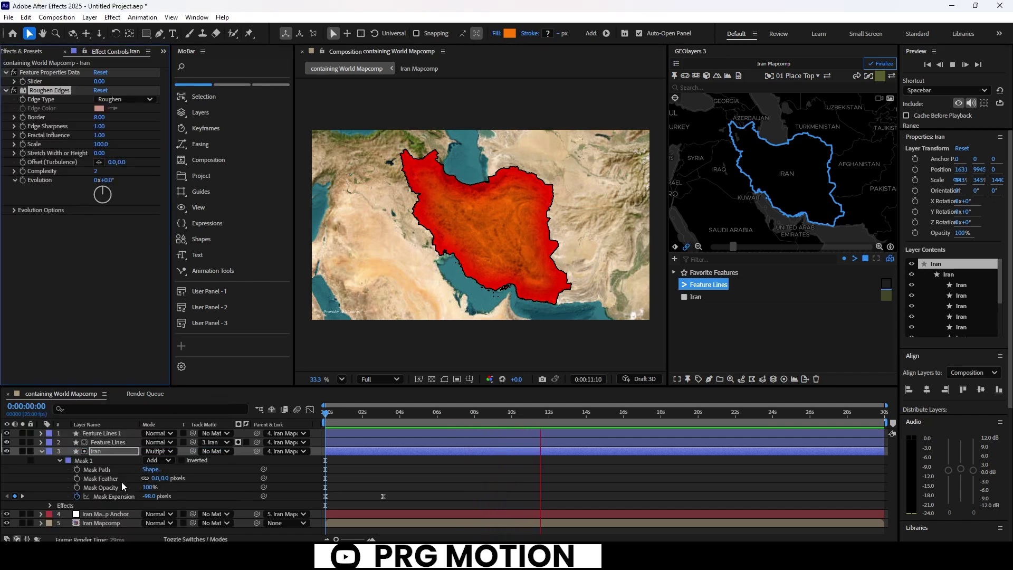
# - Adjust the Roughen Edges Border, previewing, and settle it at 18.20
pyautogui.moveTo(98, 118); pyautogui.dragTo(116, 117)
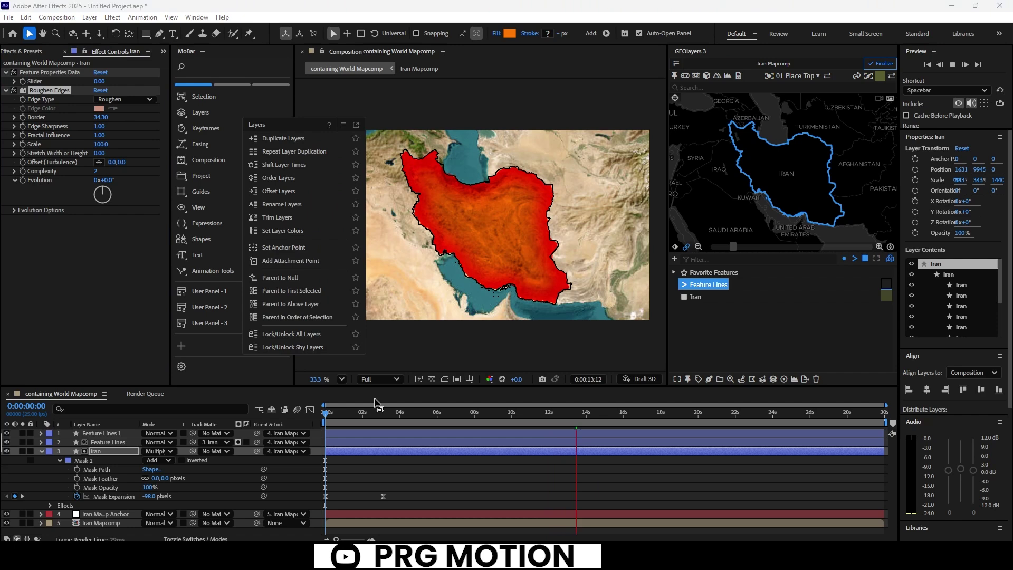
pyautogui.click(315, 423)
pyautogui.press('space')
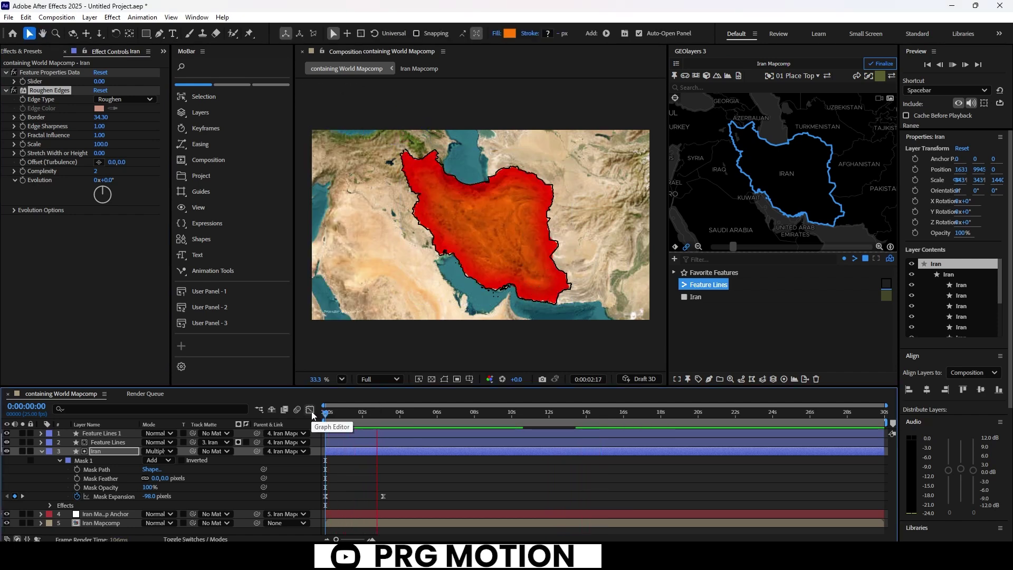
pyautogui.moveTo(104, 117); pyautogui.dragTo(24, 129)
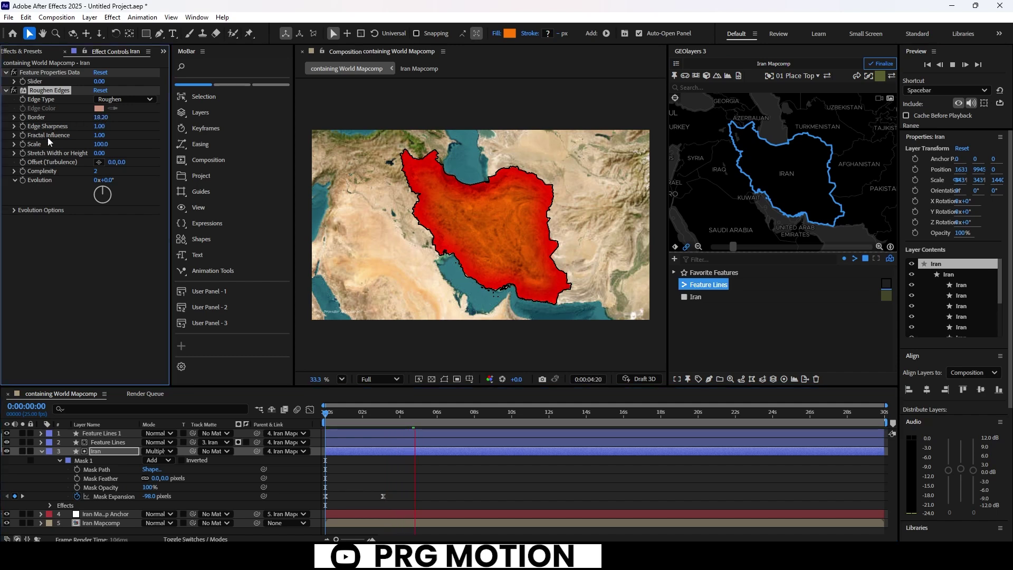